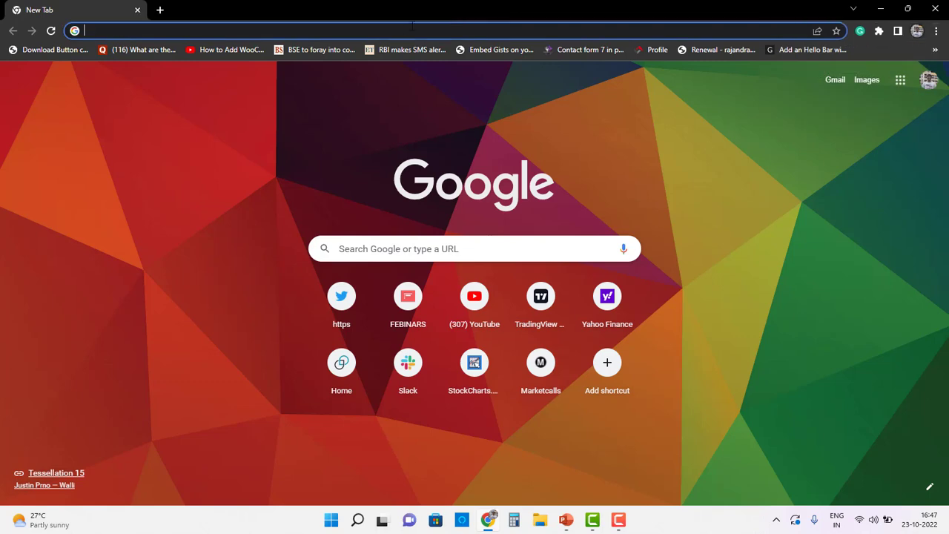
Step: Go to the algomojo website and open the Amibroker Modules page of the AM-Library
{"action": "left_click", "coordinate": [402, 30]}
{"action": "type", "text": "algo"}
{"action": "key", "text": "Return"}
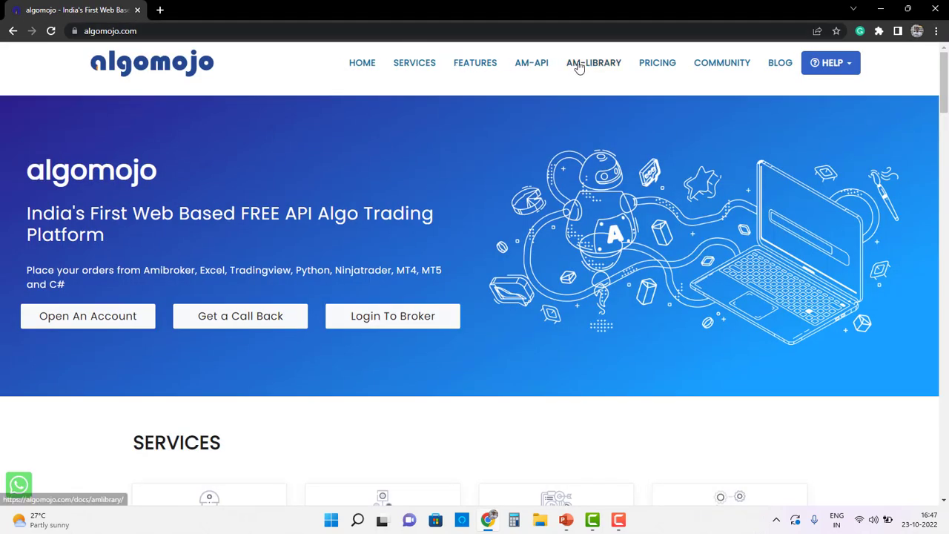
{"action": "left_click", "coordinate": [577, 65]}
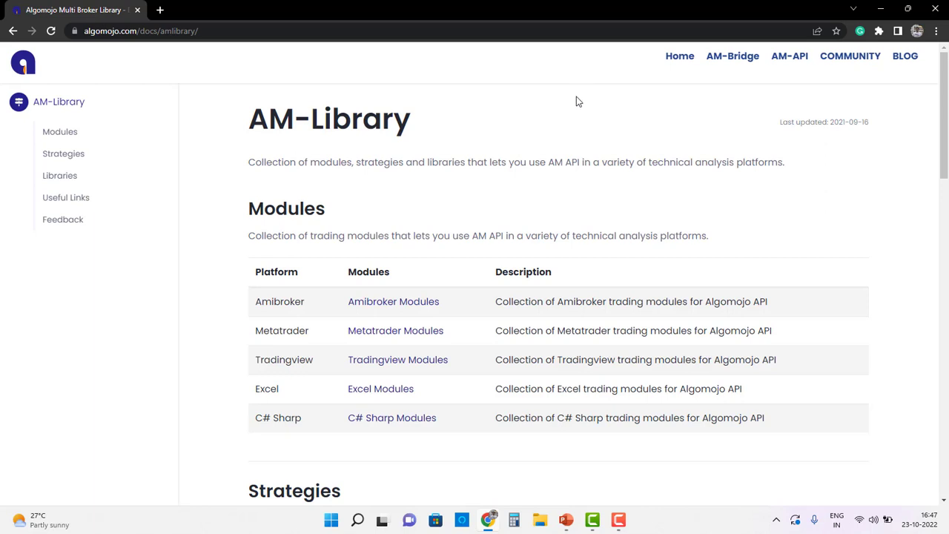
{"action": "left_click", "coordinate": [393, 304]}
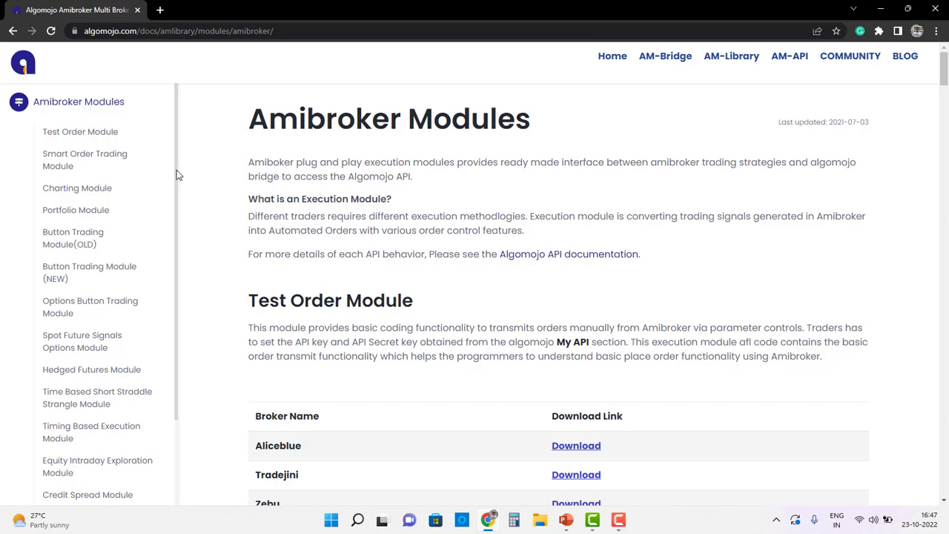
Step: Download the Angel version of the Line Trading Module and select all of its code in Notepad
{"action": "scroll", "coordinate": [177, 222], "scroll_direction": "down", "scroll_amount": 3}
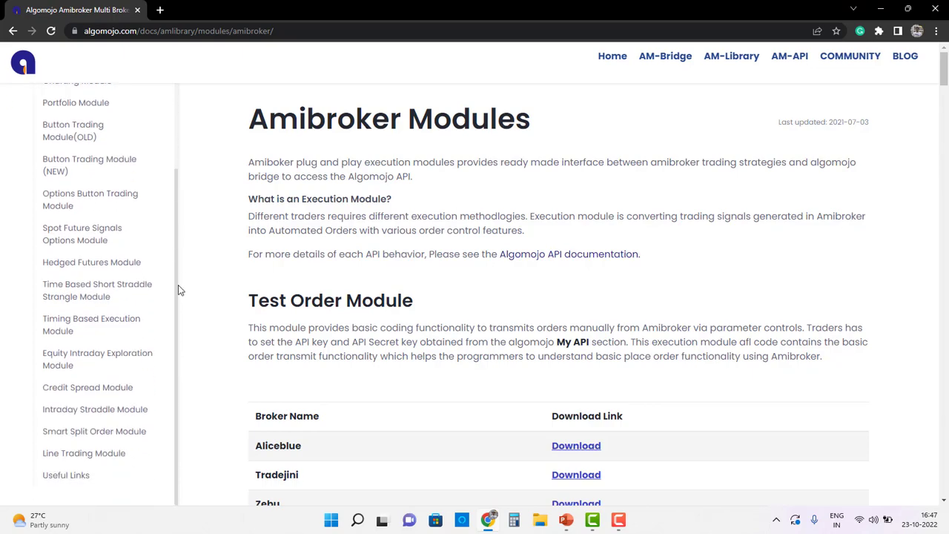
{"action": "left_click", "coordinate": [89, 454]}
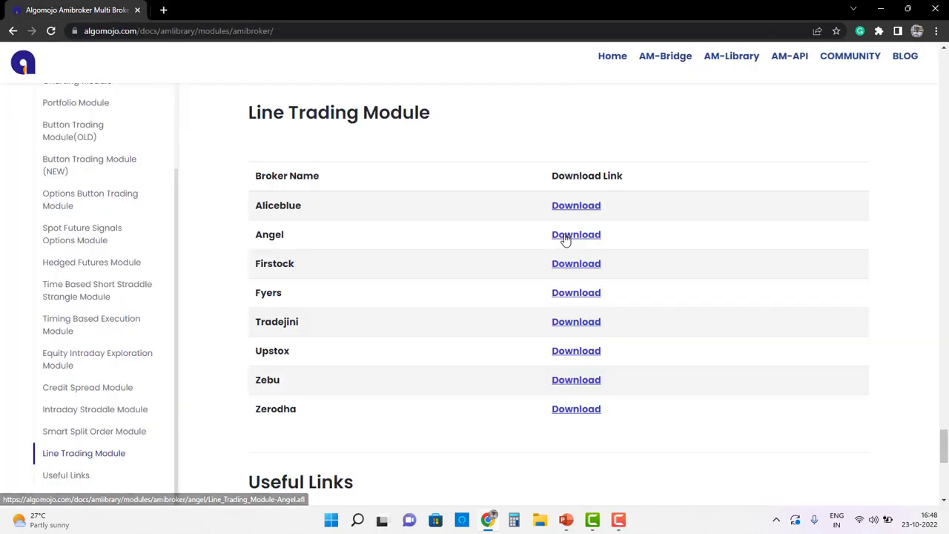
{"action": "left_click", "coordinate": [565, 237]}
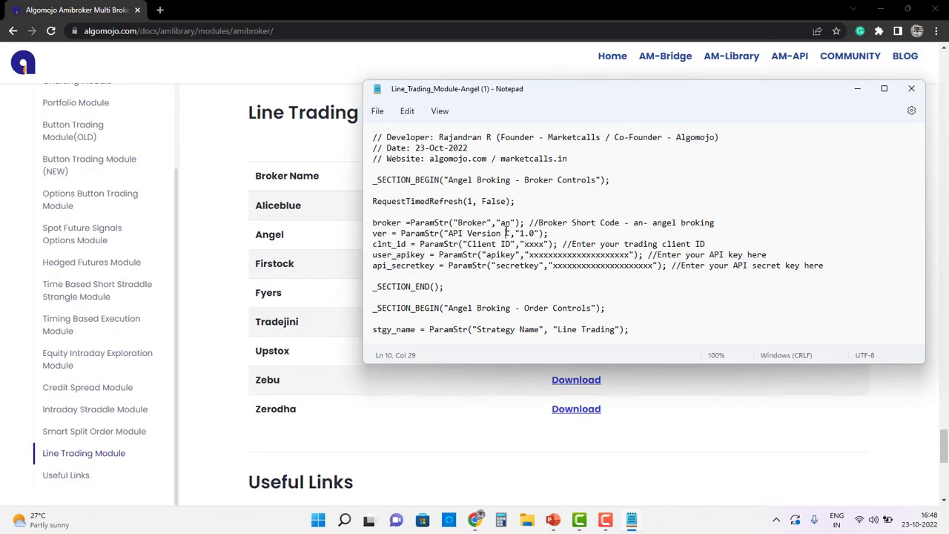
{"action": "key", "text": "ctrl+a"}
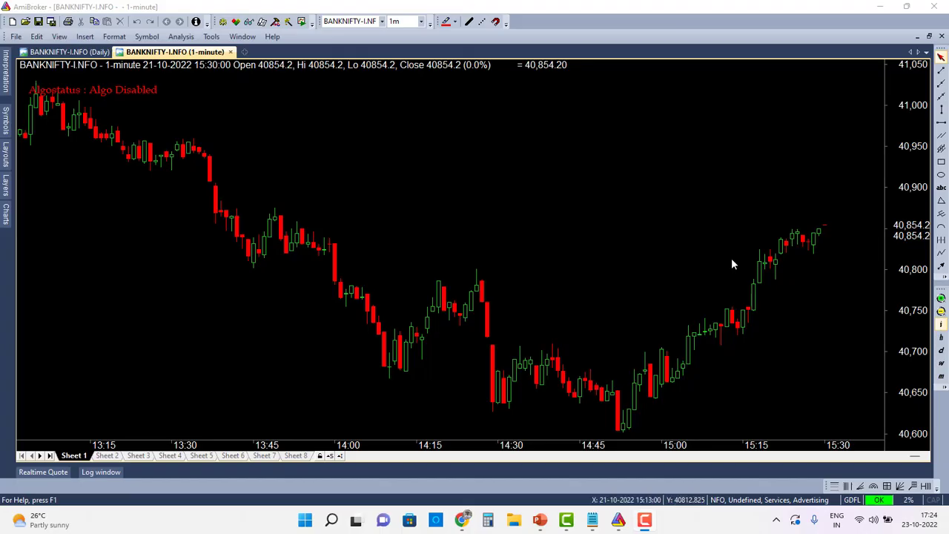
Step: Switch to AmiBroker, open the parameters of the BANKNIFTY-I.NFO 1-minute chart and check the client ID, apikey and secretkey fields
{"action": "mouse_move", "coordinate": [539, 220]}
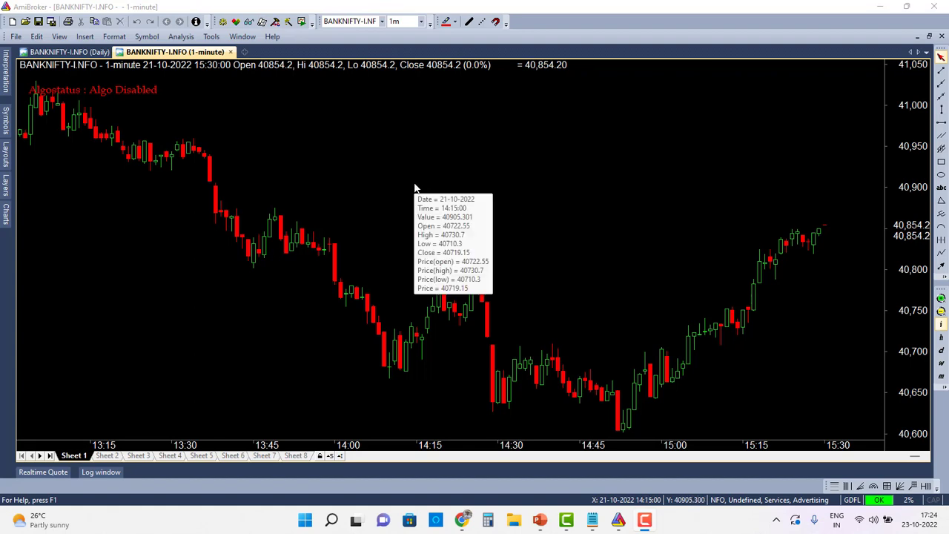
{"action": "right_click", "coordinate": [393, 157]}
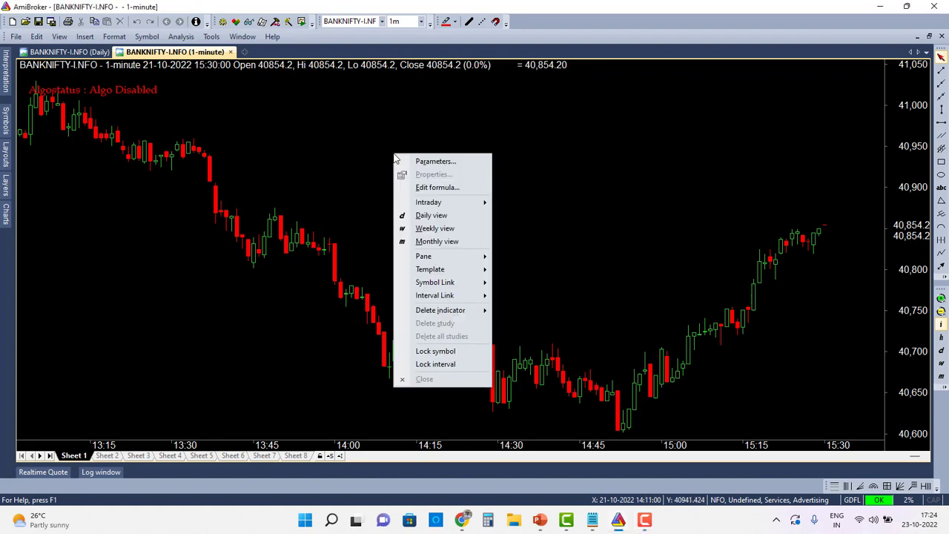
{"action": "left_click", "coordinate": [429, 160]}
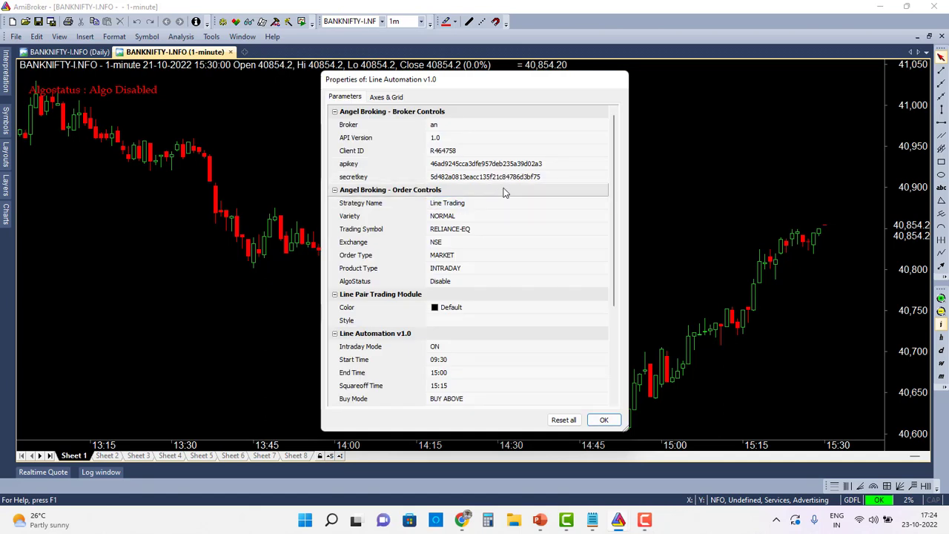
{"action": "left_click", "coordinate": [482, 164]}
{"action": "left_click", "coordinate": [475, 150]}
{"action": "left_click", "coordinate": [458, 164]}
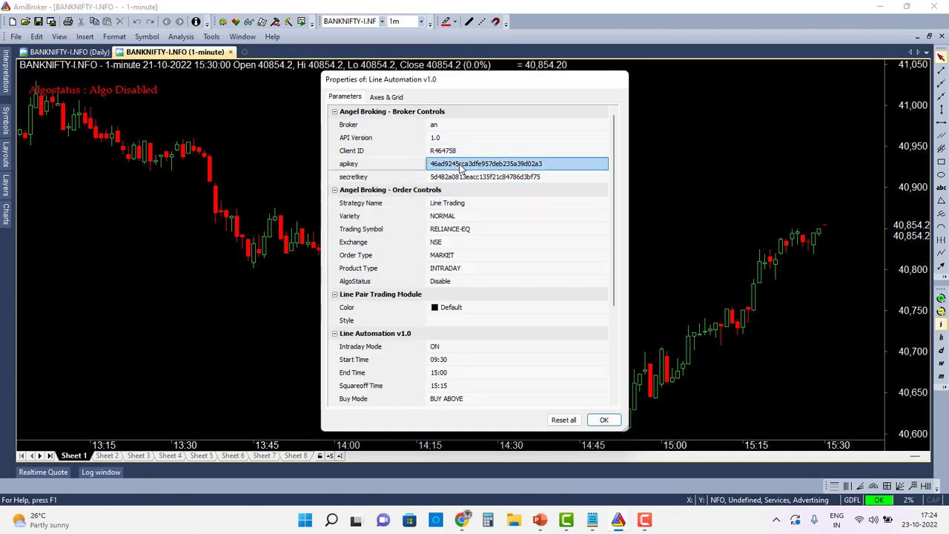
{"action": "left_click", "coordinate": [460, 178]}
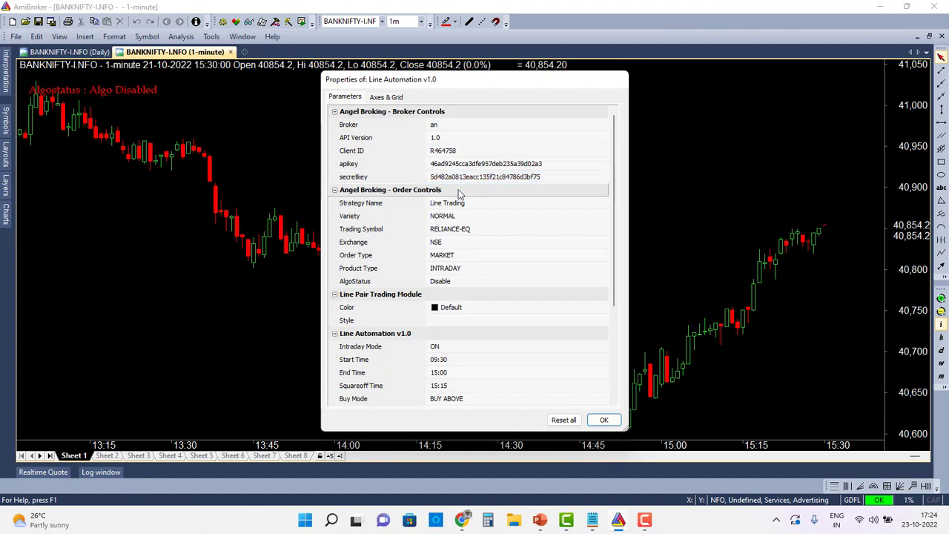
Step: Set the Trading Symbol to BANKNIFTY27OCT22FUT and the Exchange to NFO in the order controls
{"action": "left_click", "coordinate": [465, 229]}
{"action": "left_click", "coordinate": [466, 232]}
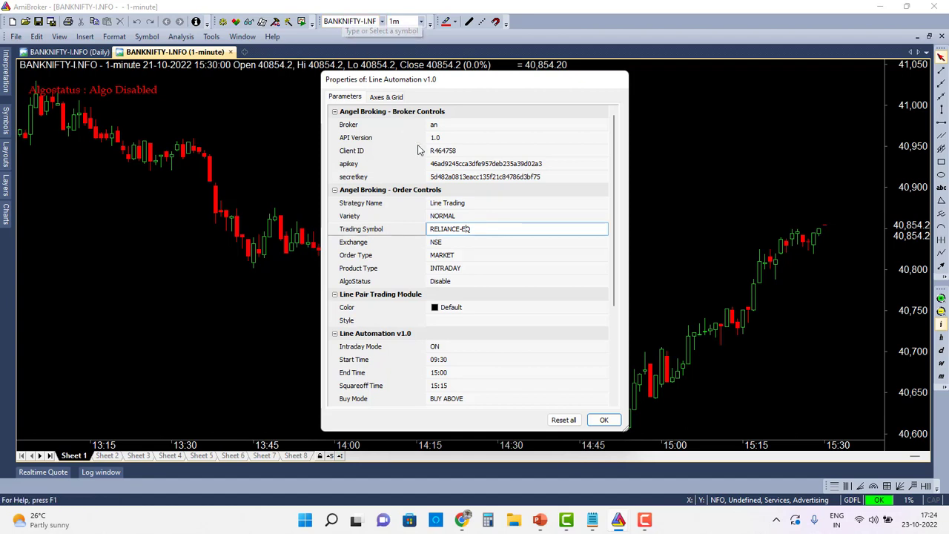
{"action": "key", "text": "ctrl+a"}
{"action": "type", "text": "BANKNIFTY27OCT22FUT"}
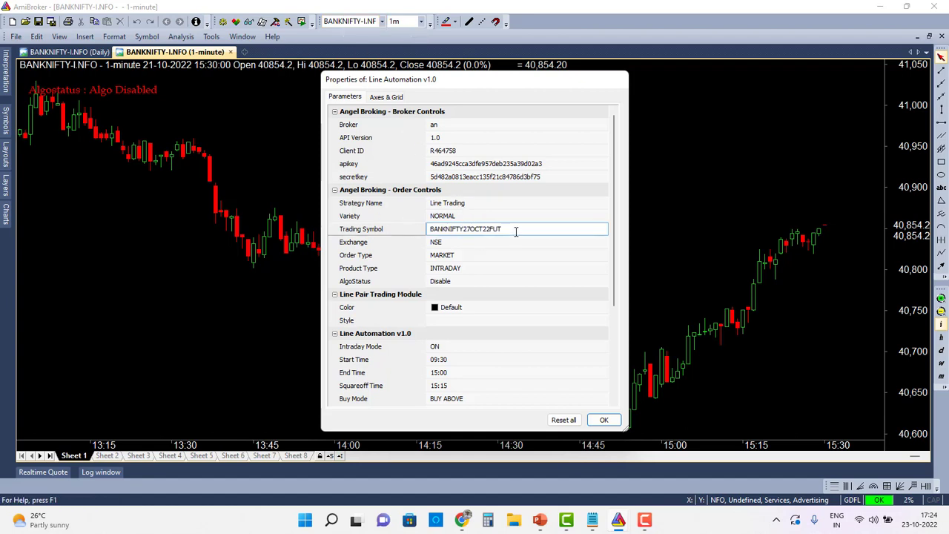
{"action": "left_click", "coordinate": [454, 243]}
{"action": "left_click", "coordinate": [449, 266]}
Step: Check the order type and product type, and set AlgoStatus to Enable
{"action": "left_click", "coordinate": [456, 257]}
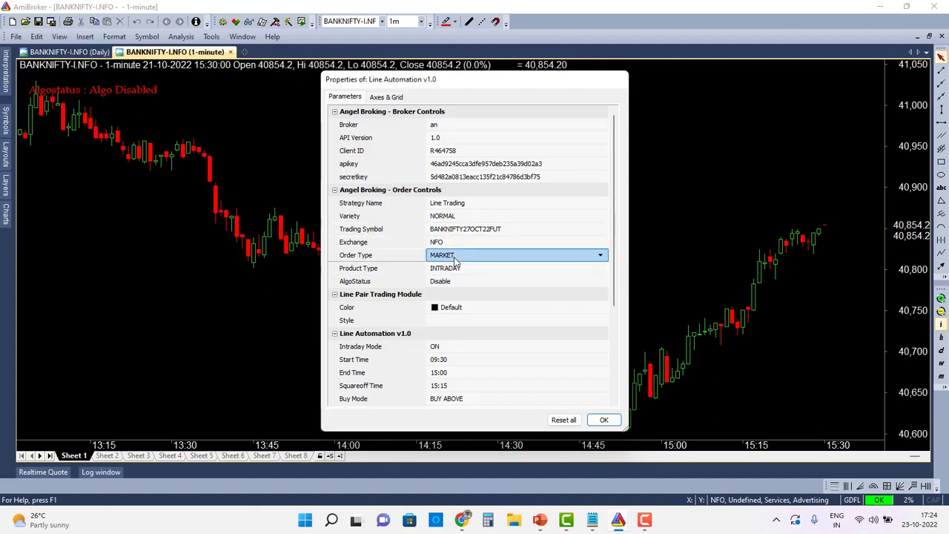
{"action": "left_click", "coordinate": [456, 271]}
{"action": "left_click", "coordinate": [454, 282]}
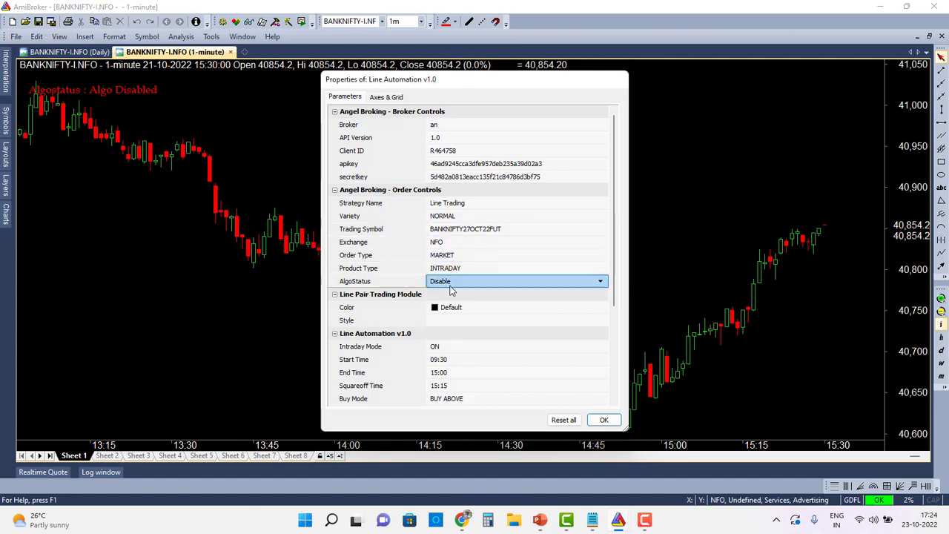
{"action": "left_click", "coordinate": [454, 282]}
{"action": "left_click", "coordinate": [448, 304]}
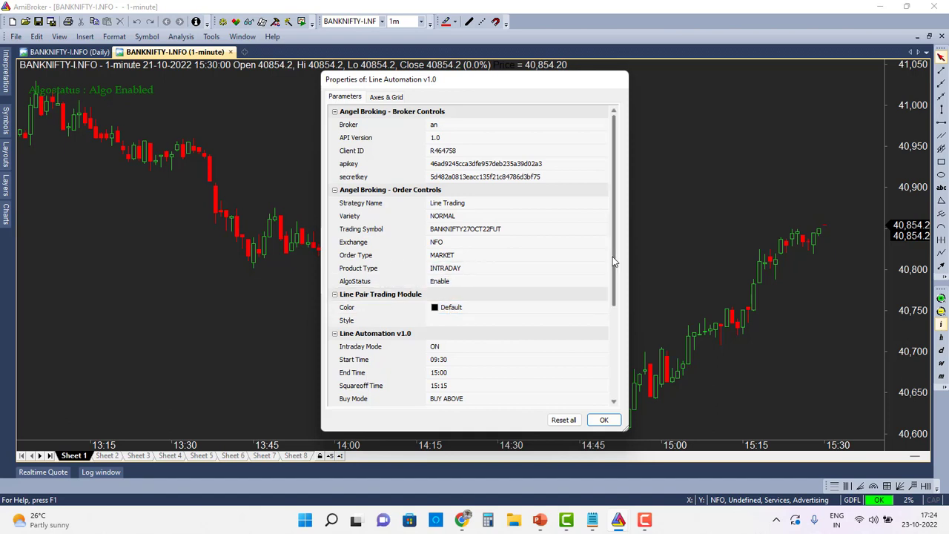
Step: Examine the Line Automation settings for intraday mode, start and end times, and the buy, sell, short and cover modes
{"action": "left_click_drag", "start_coordinate": [612, 256], "coordinate": [613, 330]}
{"action": "left_click", "coordinate": [438, 244]}
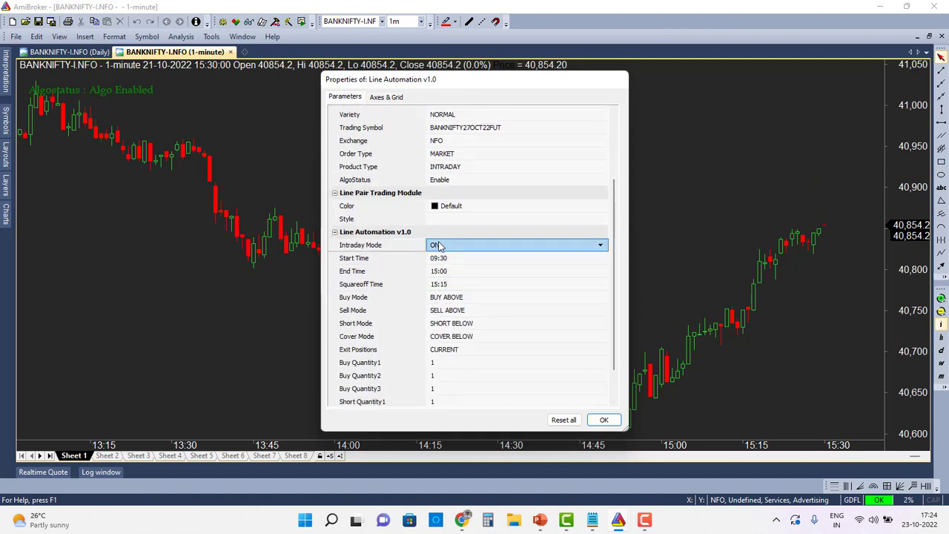
{"action": "left_click", "coordinate": [454, 259]}
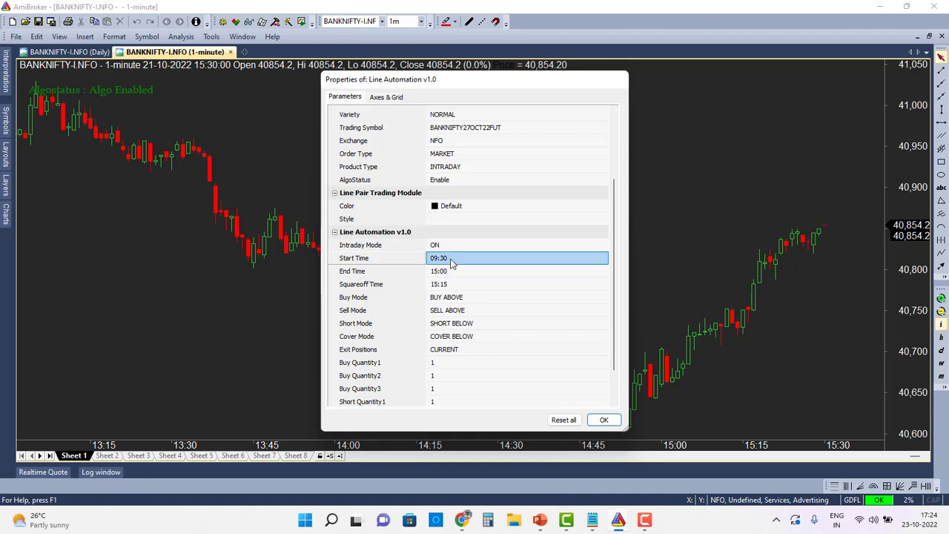
{"action": "left_click", "coordinate": [454, 271]}
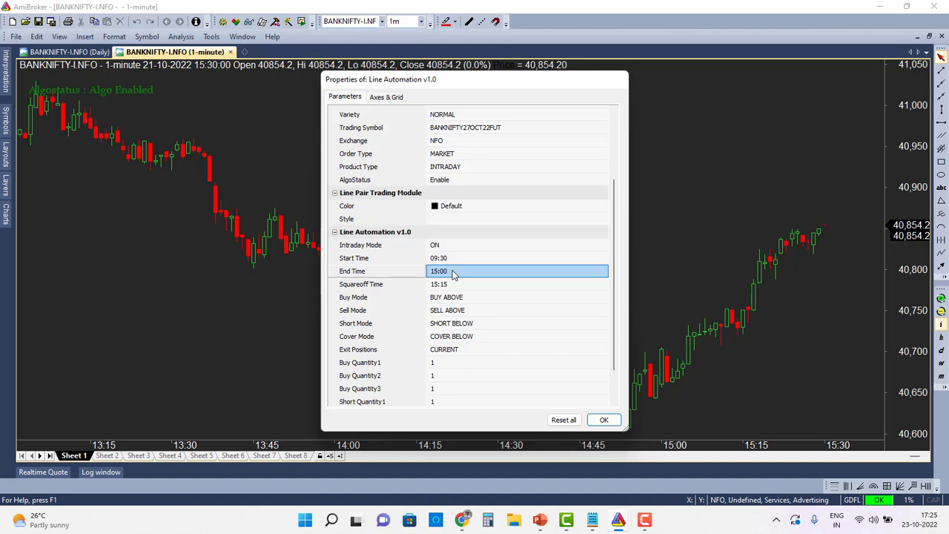
{"action": "left_click_drag", "start_coordinate": [616, 249], "coordinate": [571, 286]}
{"action": "left_click", "coordinate": [466, 256]}
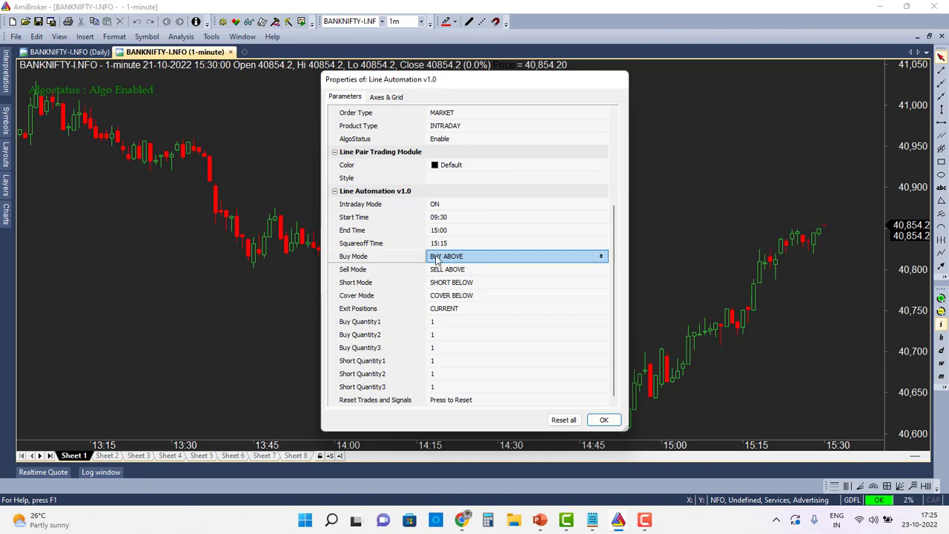
{"action": "left_click", "coordinate": [456, 271]}
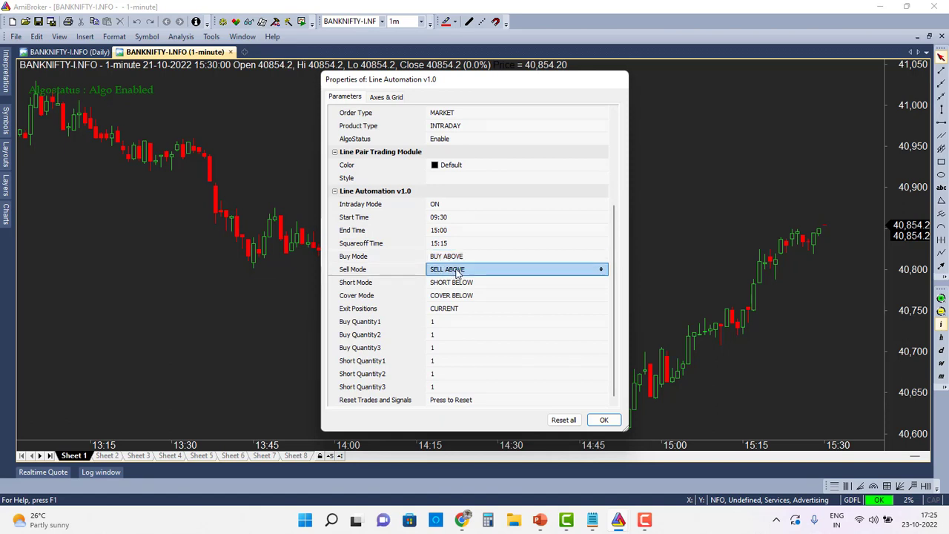
{"action": "left_click", "coordinate": [457, 283]}
{"action": "left_click", "coordinate": [464, 295]}
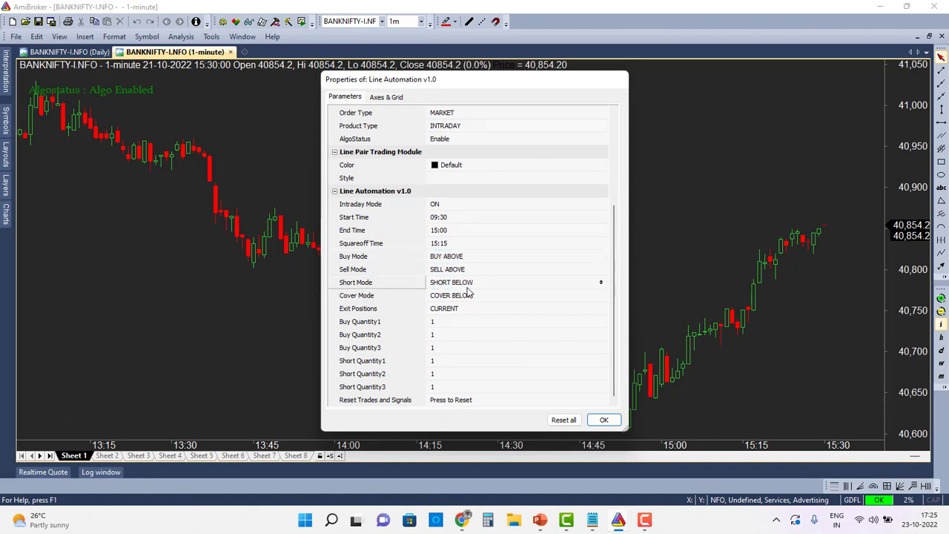
Step: Set Exit Positions to ALLOPENPOSITIONS in the Line Automation parameters
{"action": "left_click", "coordinate": [460, 309]}
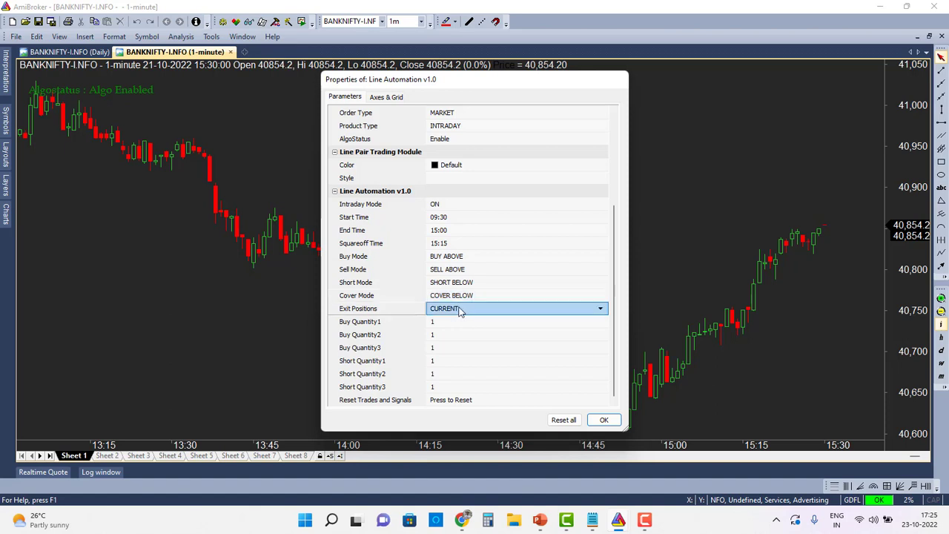
{"action": "left_click", "coordinate": [458, 310]}
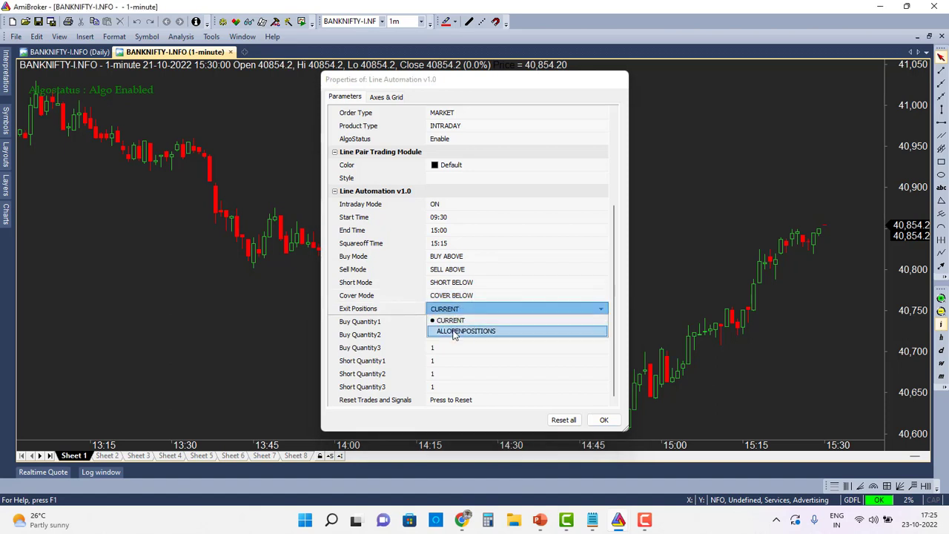
{"action": "left_click", "coordinate": [454, 331]}
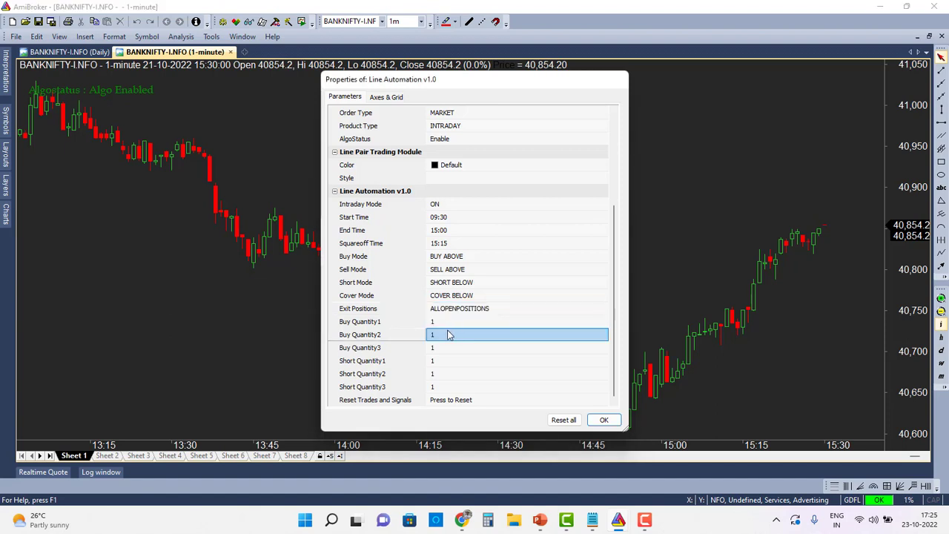
Step: Set Buy Quantity1 to 25 and Buy Quantity2 to 50
{"action": "left_click", "coordinate": [437, 321]}
{"action": "type", "text": "2"}
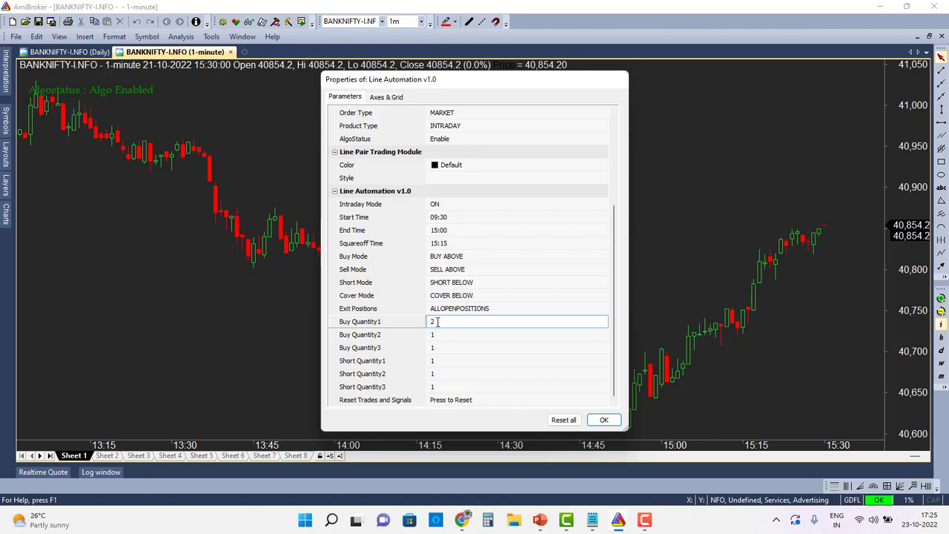
{"action": "type", "text": "5"}
{"action": "left_click", "coordinate": [437, 334]}
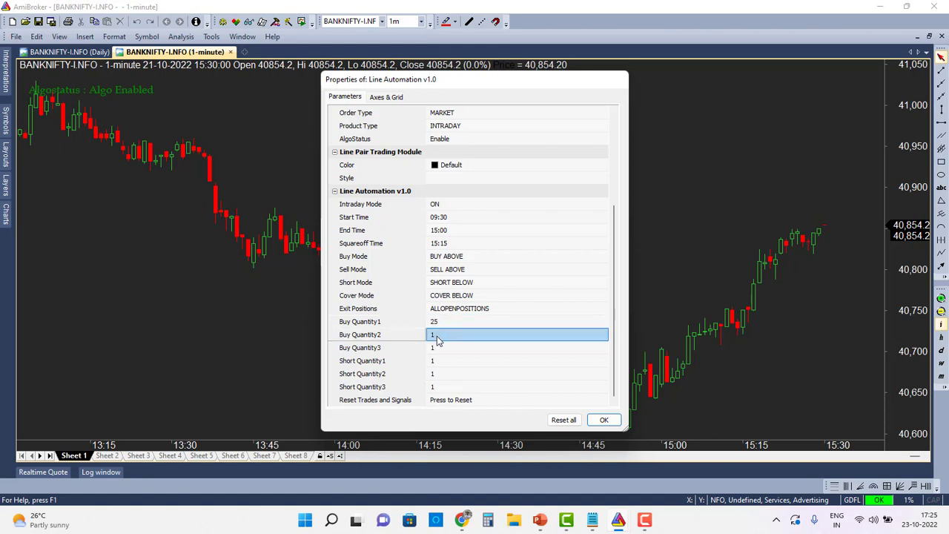
{"action": "type", "text": "50"}
{"action": "key", "text": "Return"}
Step: Set Short Quantity1 to 25 and Short Quantity2 to 50, and apply the parameters
{"action": "left_click", "coordinate": [437, 362]}
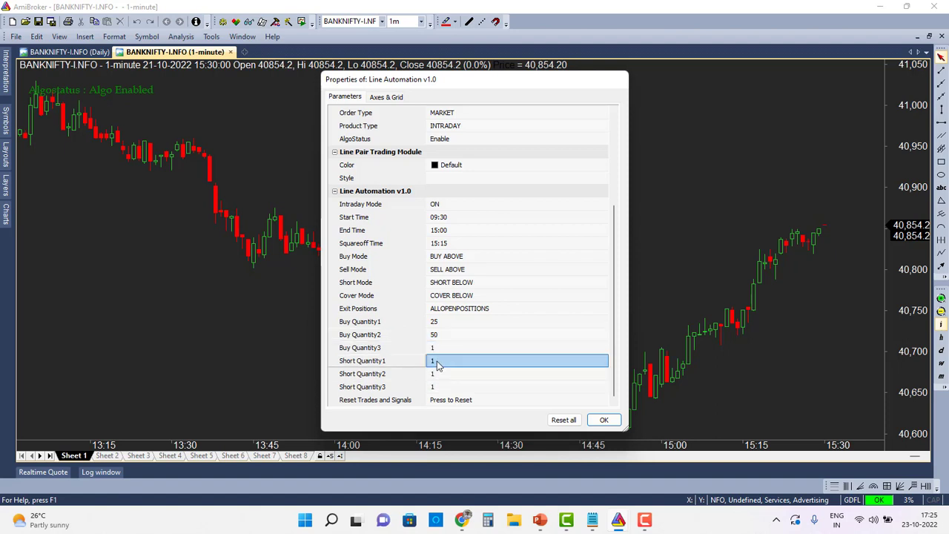
{"action": "left_click", "coordinate": [437, 362]}
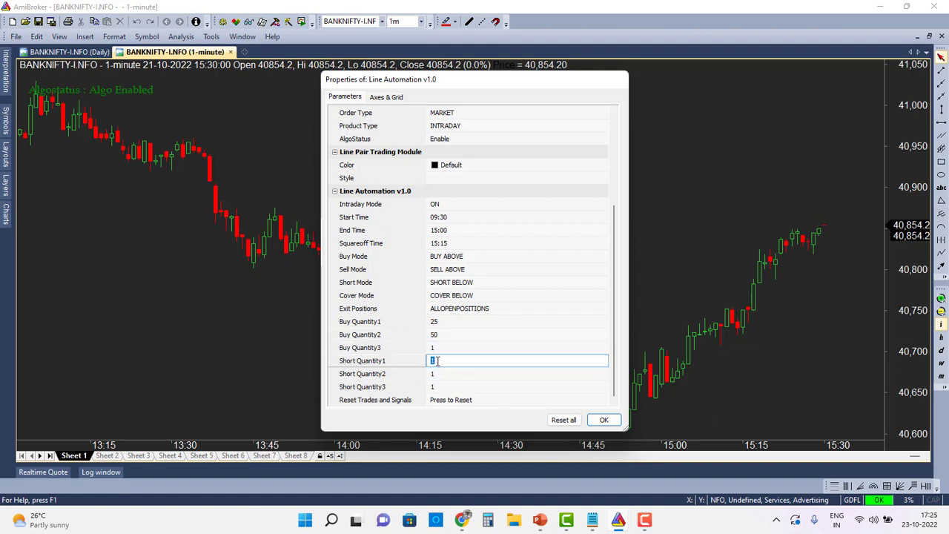
{"action": "type", "text": "25"}
{"action": "key", "text": "Return"}
{"action": "left_click", "coordinate": [438, 377]}
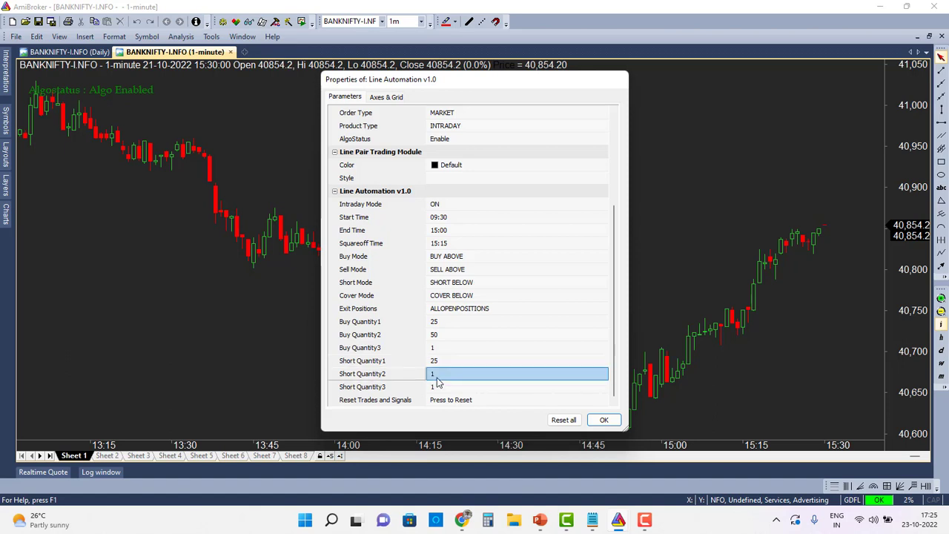
{"action": "left_click", "coordinate": [437, 376]}
{"action": "type", "text": "50"}
{"action": "key", "text": "Return"}
{"action": "left_click", "coordinate": [604, 420]}
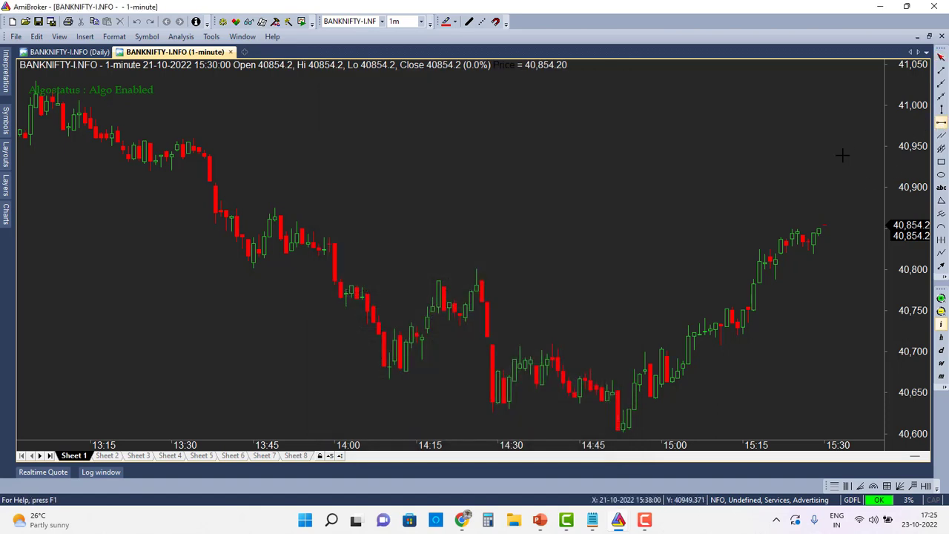
Step: Place a horizontal line at about 40902, give it Study ID B1 and colour it green
{"action": "left_click", "coordinate": [798, 184]}
{"action": "double_click", "coordinate": [797, 185]}
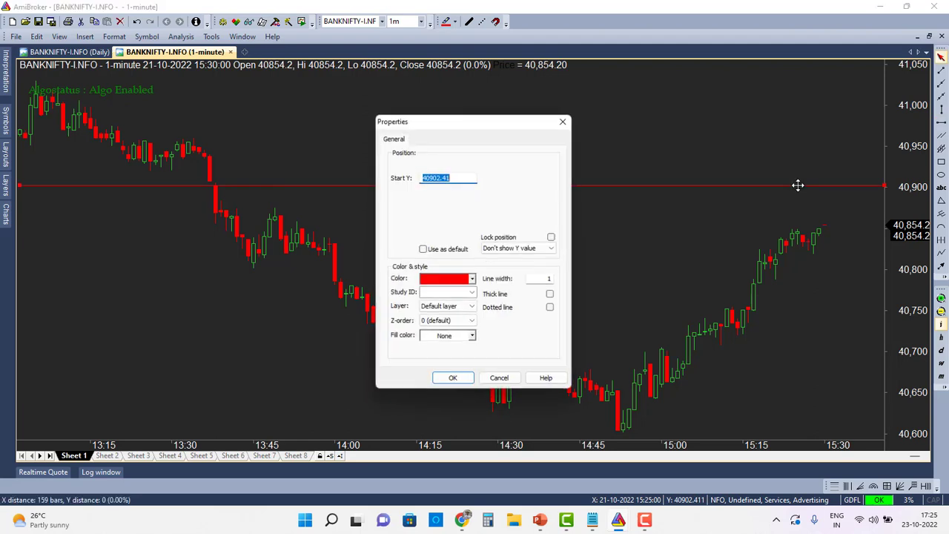
{"action": "left_click", "coordinate": [435, 292]}
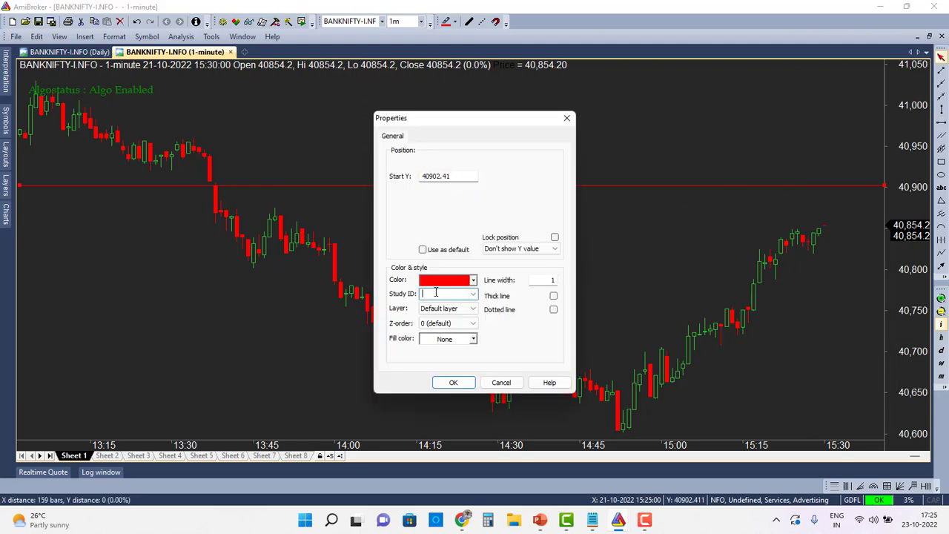
{"action": "type", "text": "B1"}
{"action": "left_click", "coordinate": [467, 280]}
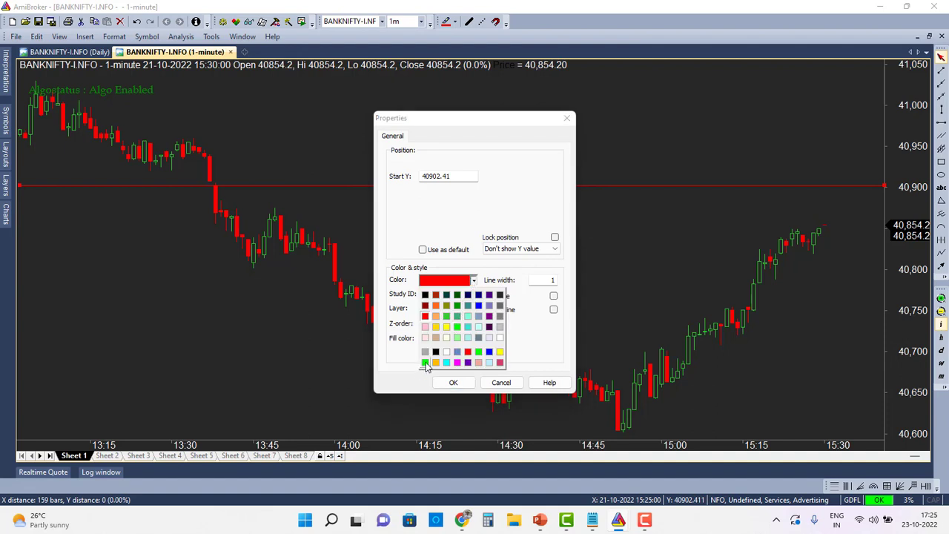
{"action": "left_click", "coordinate": [424, 363]}
{"action": "left_click", "coordinate": [450, 383]}
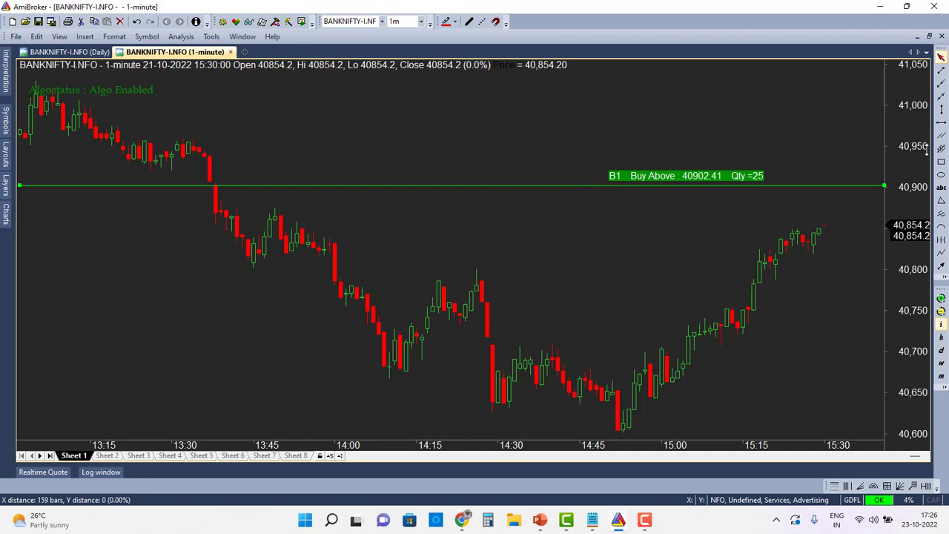
Step: Add a green horizontal line at about 40953, above the B1 line, with Study ID B2
{"action": "left_click", "coordinate": [941, 123]}
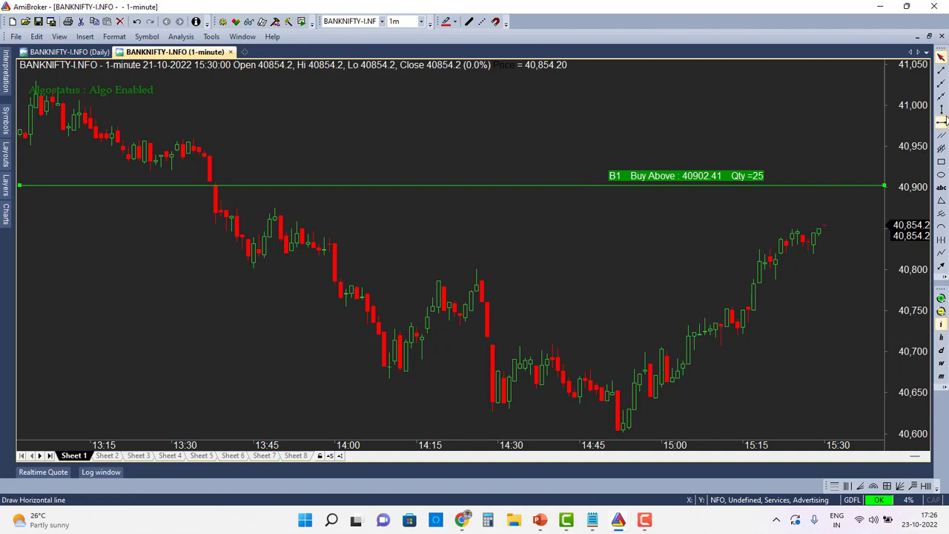
{"action": "left_click", "coordinate": [828, 143]}
{"action": "double_click", "coordinate": [828, 143]}
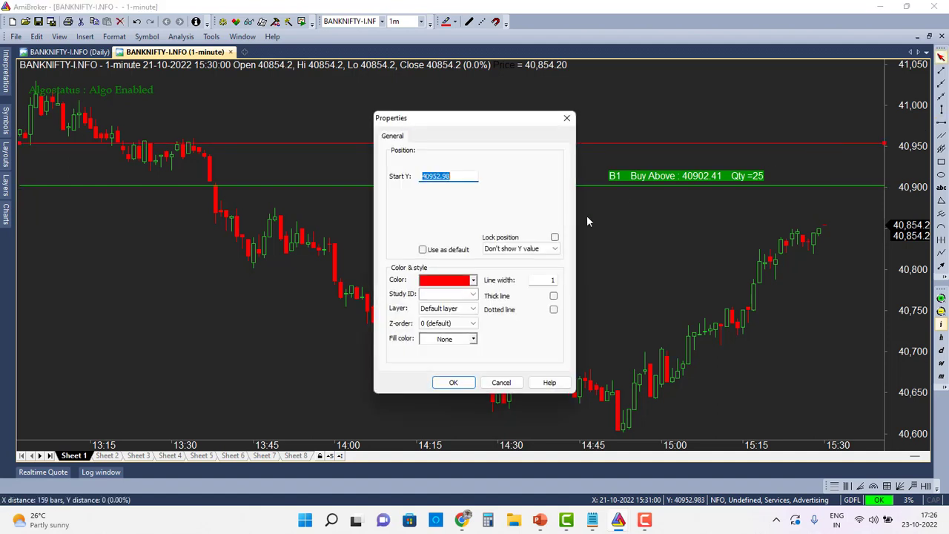
{"action": "left_click", "coordinate": [473, 279]}
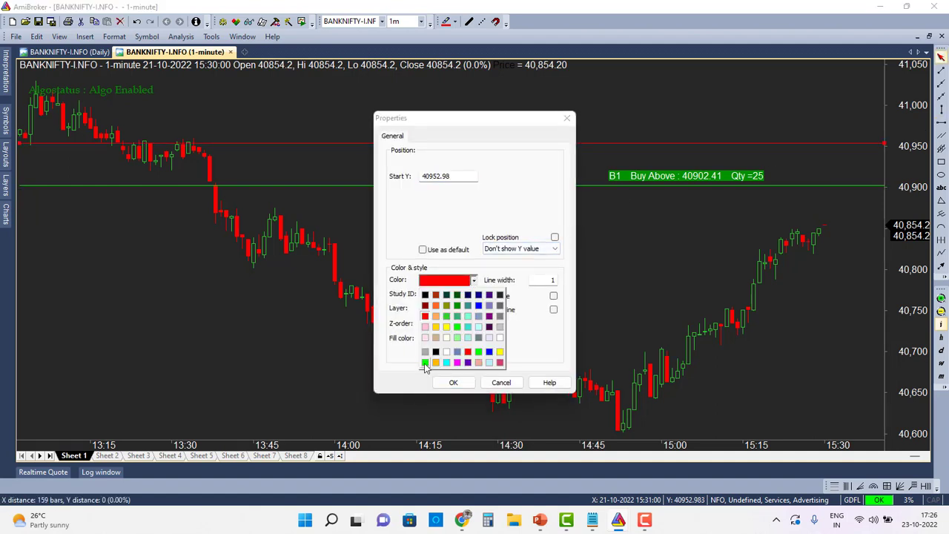
{"action": "left_click", "coordinate": [425, 362]}
{"action": "left_click", "coordinate": [437, 294]}
{"action": "type", "text": "B2"}
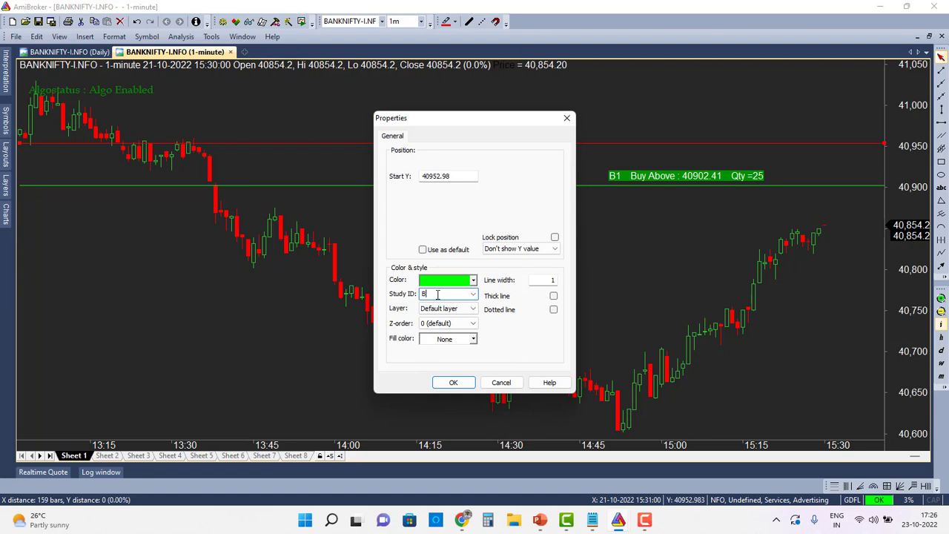
{"action": "left_click", "coordinate": [452, 383]}
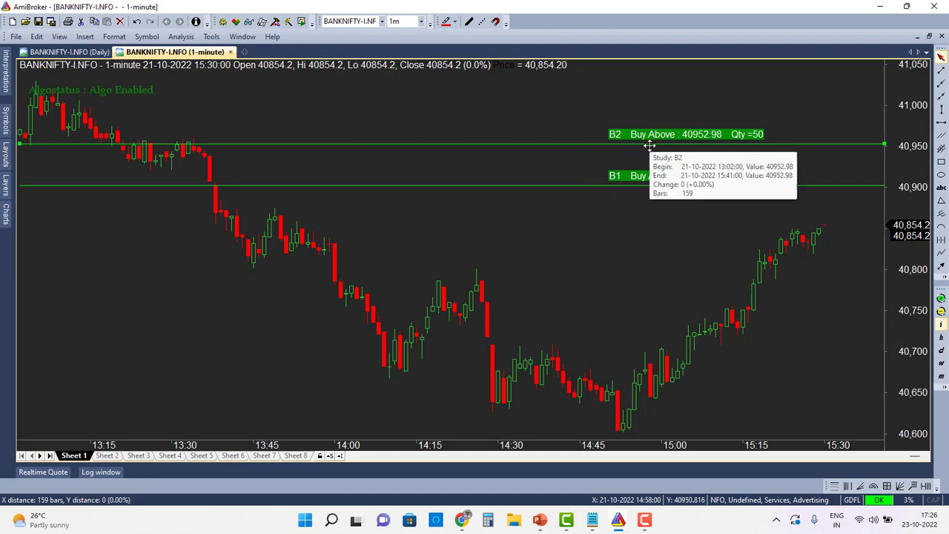
Step: Add a horizontal line at about 41006, above the B2 line, and assign it Study ID X1
{"action": "left_click", "coordinate": [941, 124]}
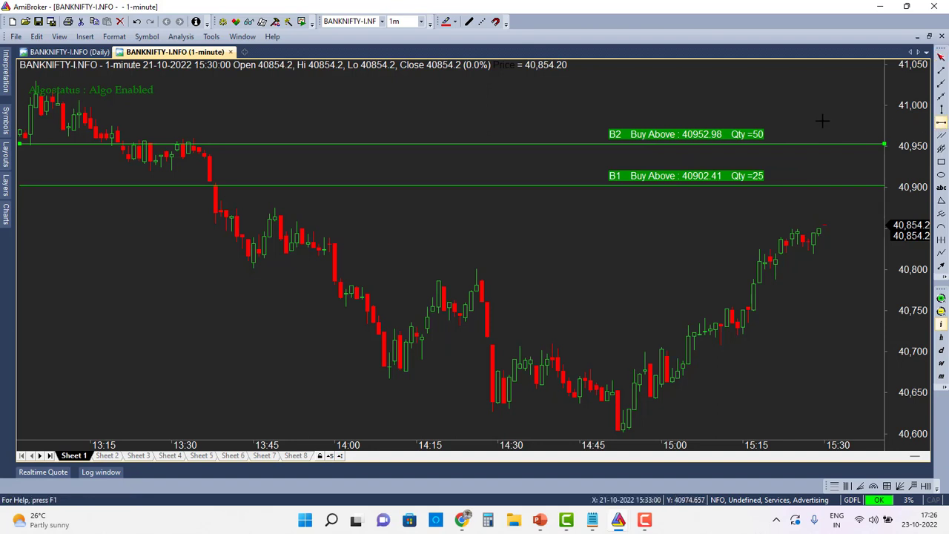
{"action": "left_click", "coordinate": [776, 99]}
{"action": "double_click", "coordinate": [776, 100]}
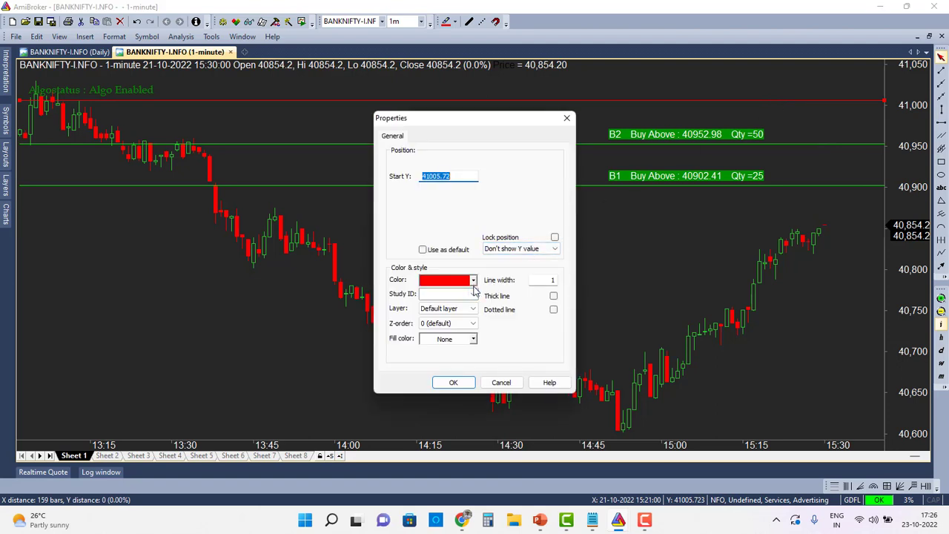
{"action": "left_click", "coordinate": [452, 294]}
{"action": "type", "text": "X1"}
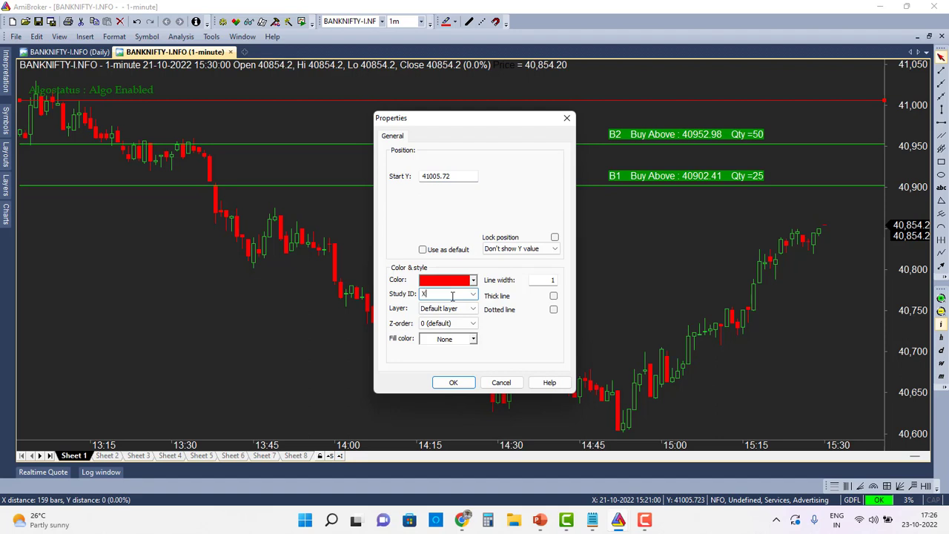
{"action": "left_click", "coordinate": [452, 384]}
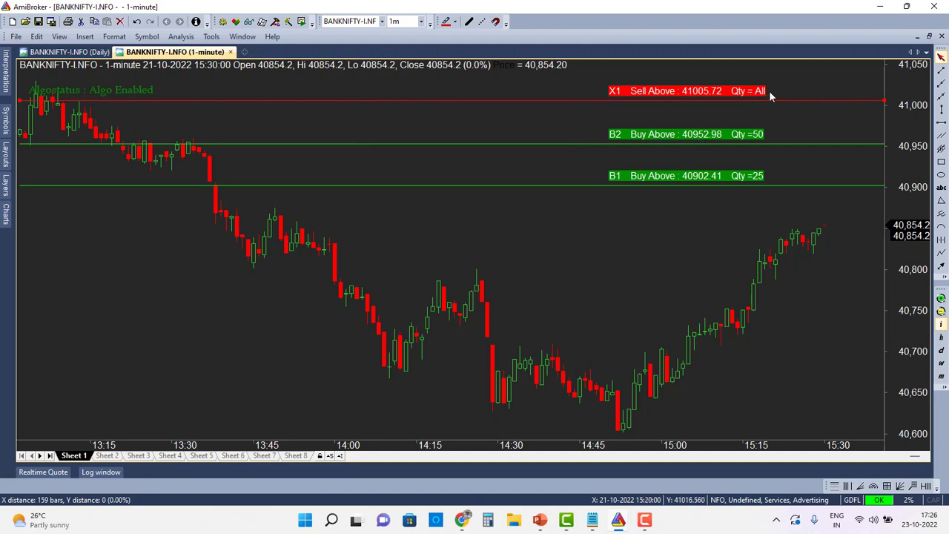
Step: Set Exit Positions to CURRENT in the Line Automation parameters
{"action": "right_click", "coordinate": [362, 218]}
{"action": "left_click", "coordinate": [393, 226]}
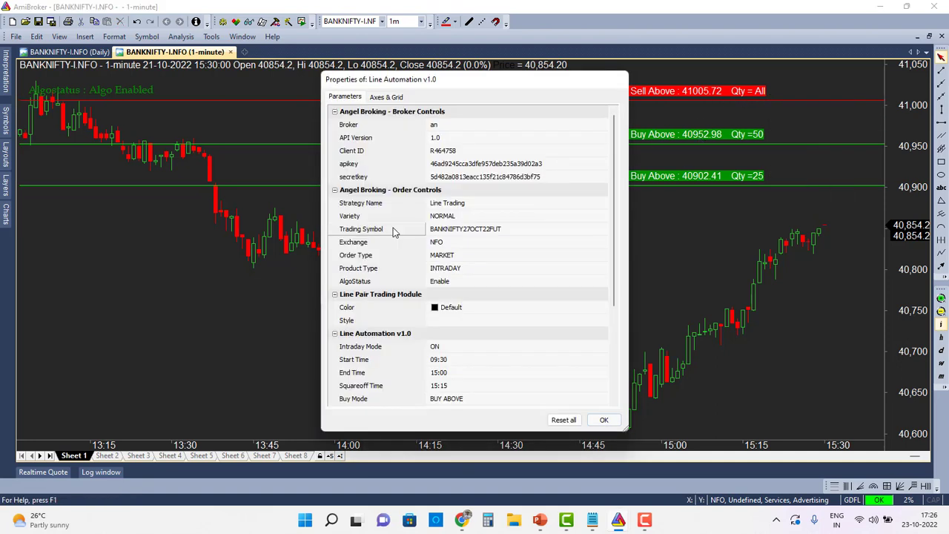
{"action": "left_click_drag", "start_coordinate": [460, 81], "coordinate": [294, 82]}
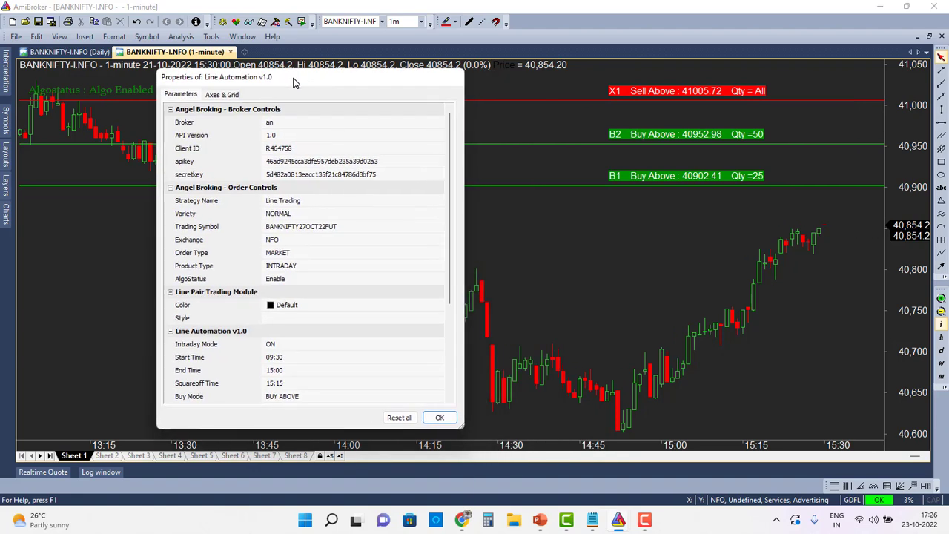
{"action": "scroll", "coordinate": [453, 212], "scroll_direction": "down", "scroll_amount": 2}
{"action": "scroll", "coordinate": [454, 222], "scroll_direction": "down", "scroll_amount": 2}
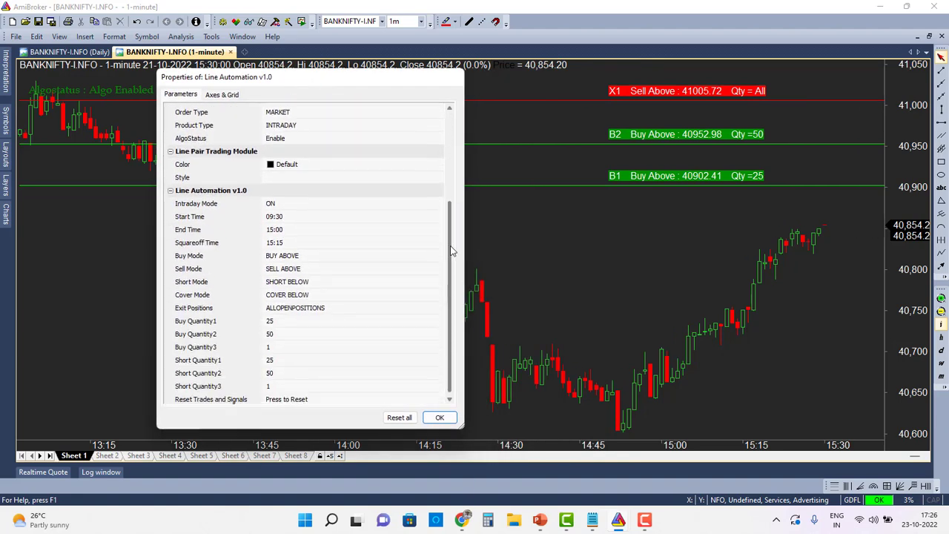
{"action": "left_click", "coordinate": [337, 308]}
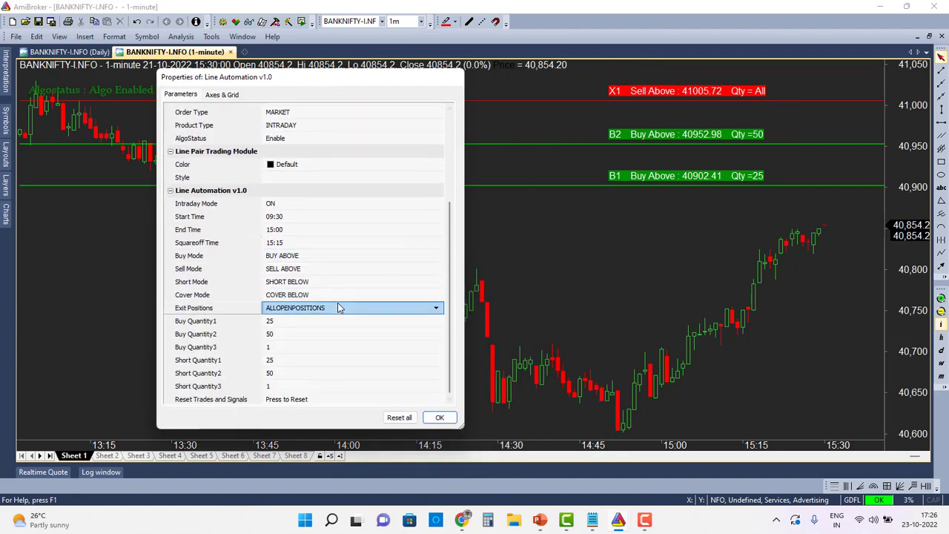
{"action": "left_click", "coordinate": [299, 313]}
{"action": "left_click", "coordinate": [297, 320]}
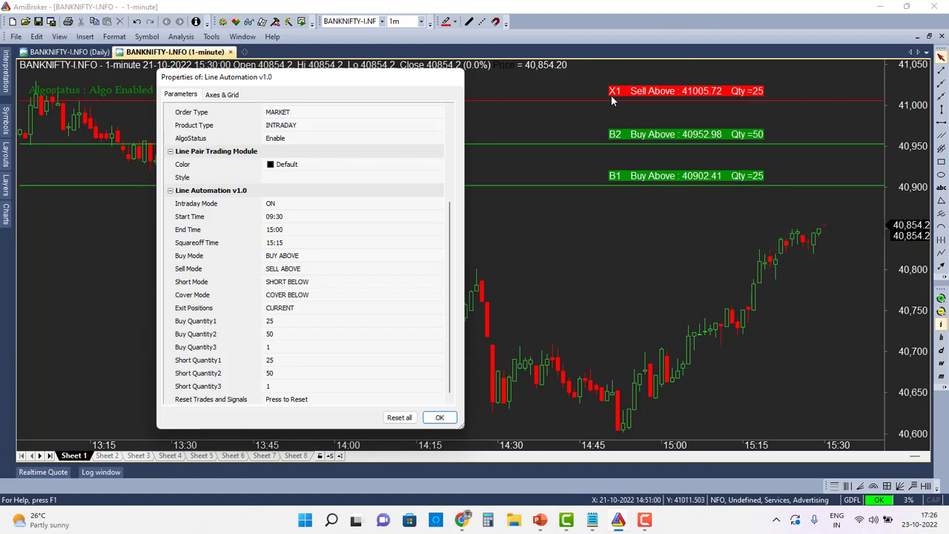
Step: Switch Exit Positions back to ALLOPENPOSITIONS and apply the Line Automation parameters
{"action": "left_click", "coordinate": [299, 310]}
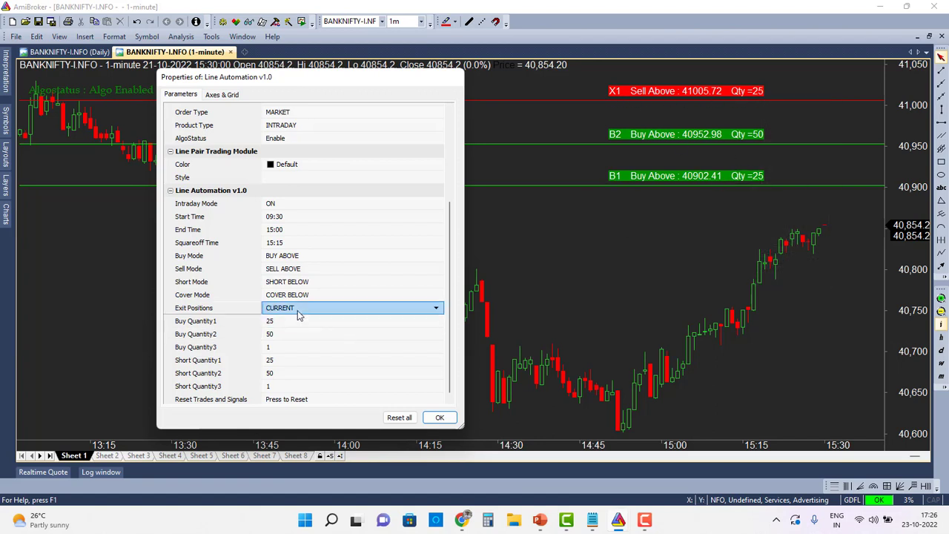
{"action": "left_click", "coordinate": [295, 312]}
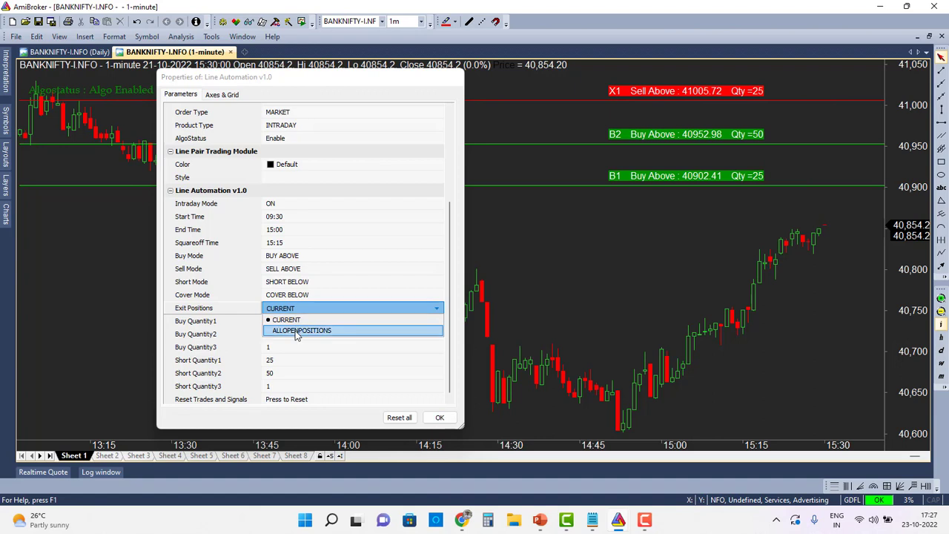
{"action": "left_click", "coordinate": [295, 333]}
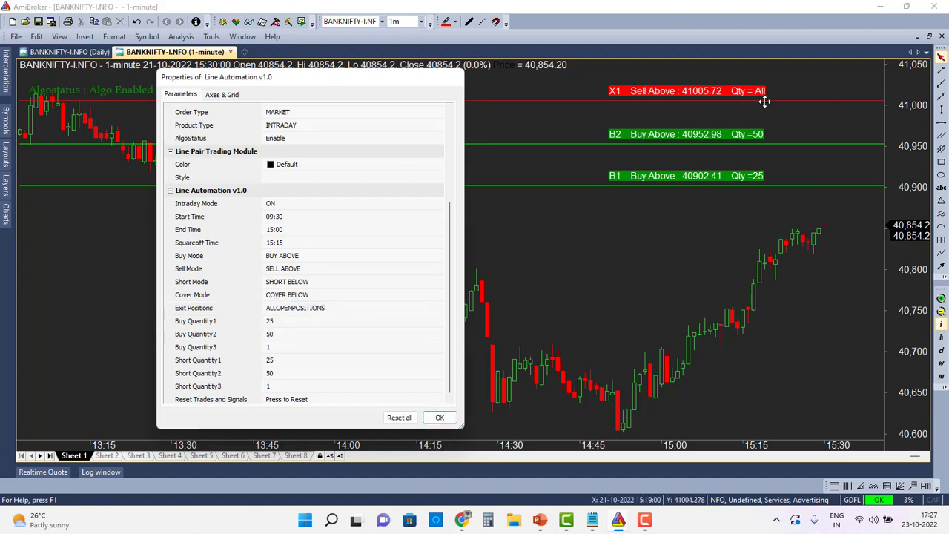
{"action": "mouse_move", "coordinate": [765, 102]}
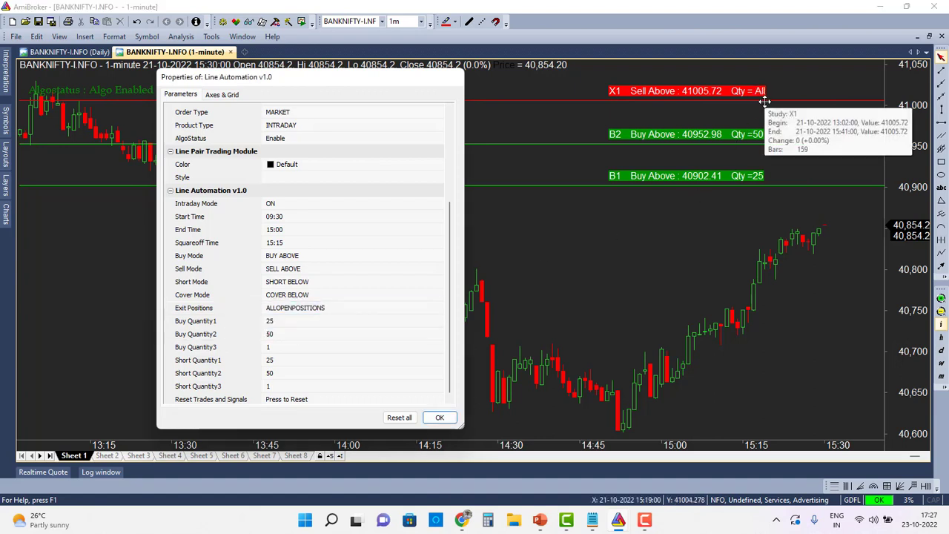
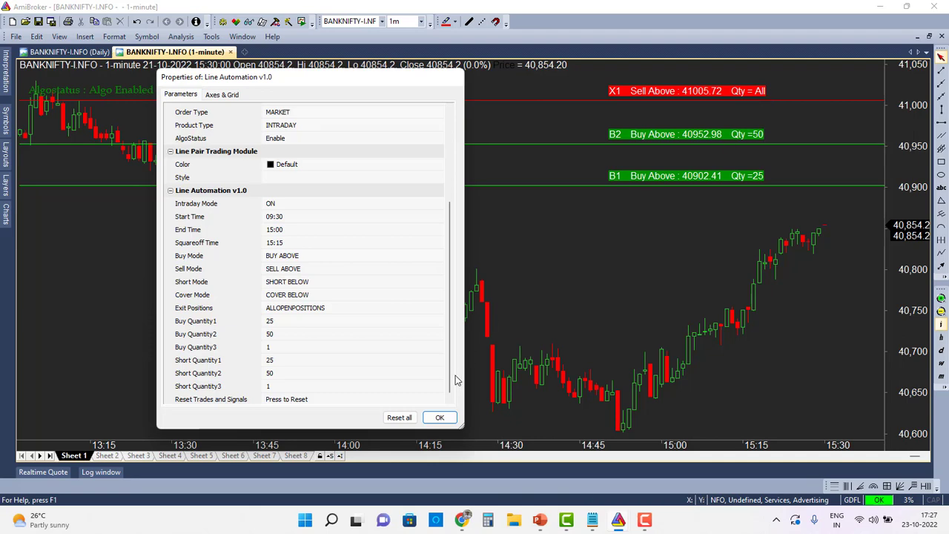
{"action": "left_click", "coordinate": [440, 418]}
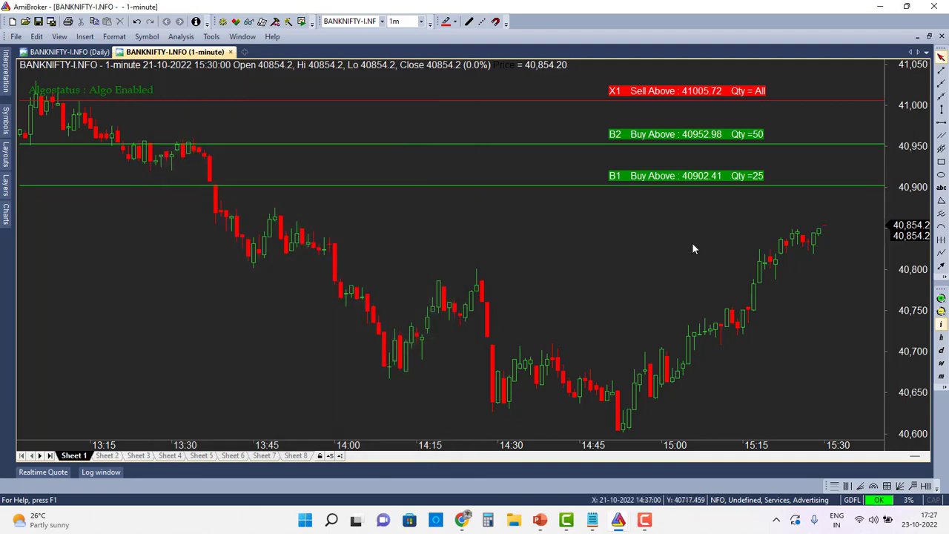
Step: Draw a horizontal line below the current price at about 40747, coloured gold, with Study ID S1
{"action": "left_click", "coordinate": [941, 123]}
{"action": "left_click", "coordinate": [808, 312]}
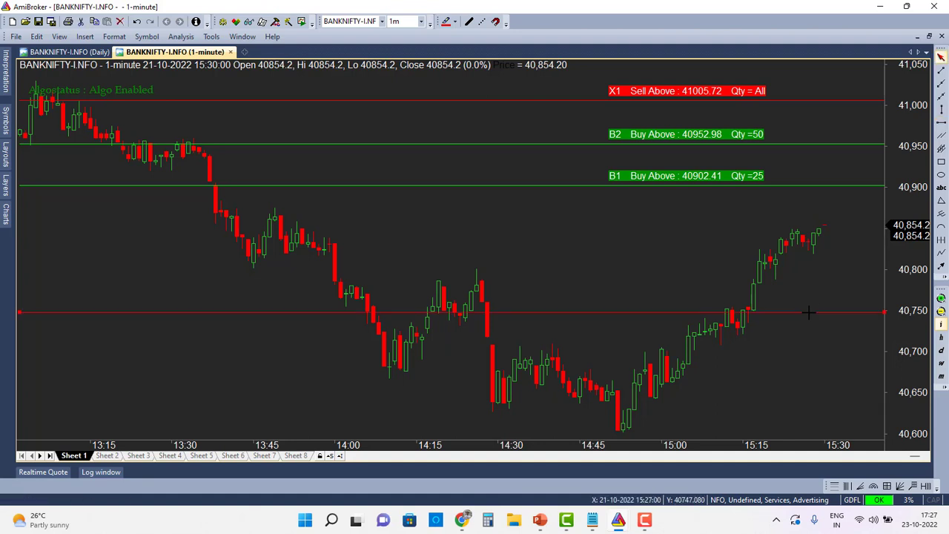
{"action": "double_click", "coordinate": [808, 312]}
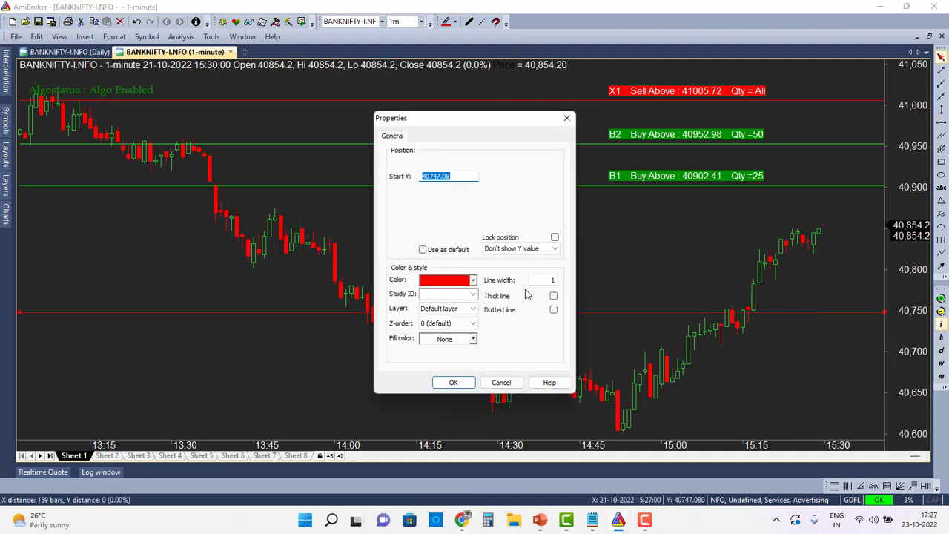
{"action": "left_click", "coordinate": [473, 280]}
{"action": "left_click", "coordinate": [436, 326]}
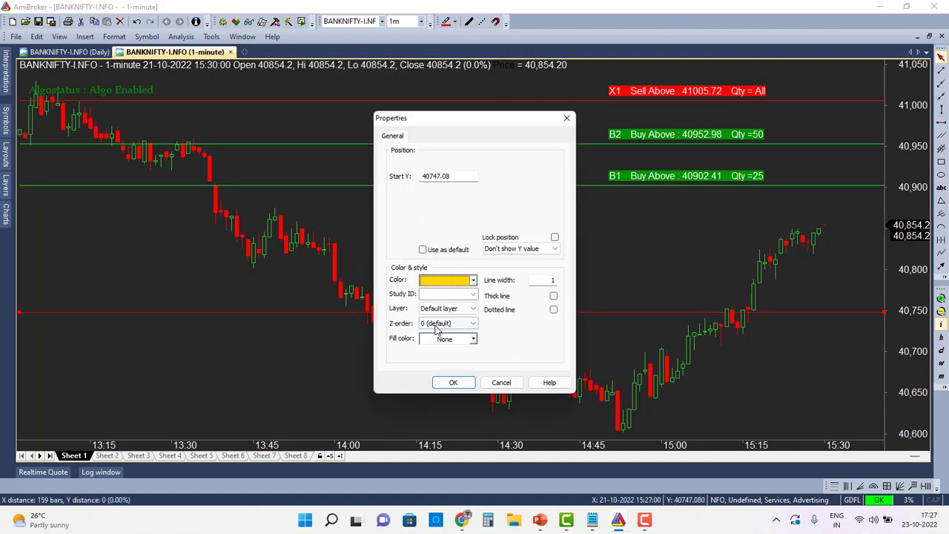
{"action": "left_click", "coordinate": [433, 294]}
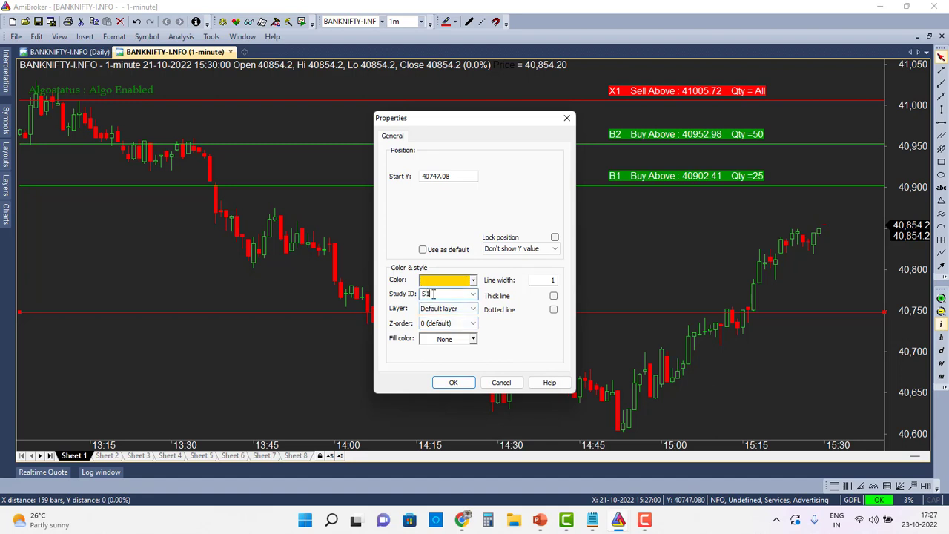
{"action": "left_click", "coordinate": [447, 386]}
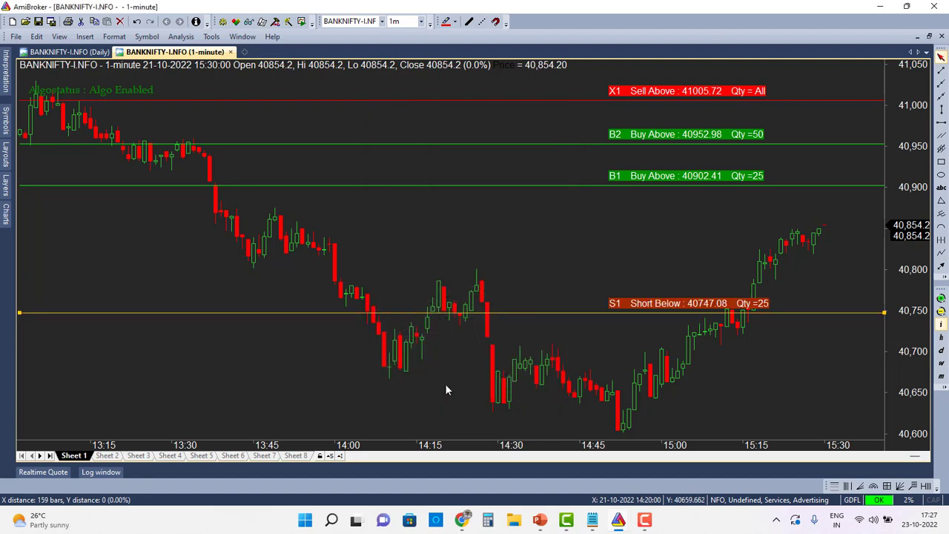
{"action": "mouse_move", "coordinate": [757, 312]}
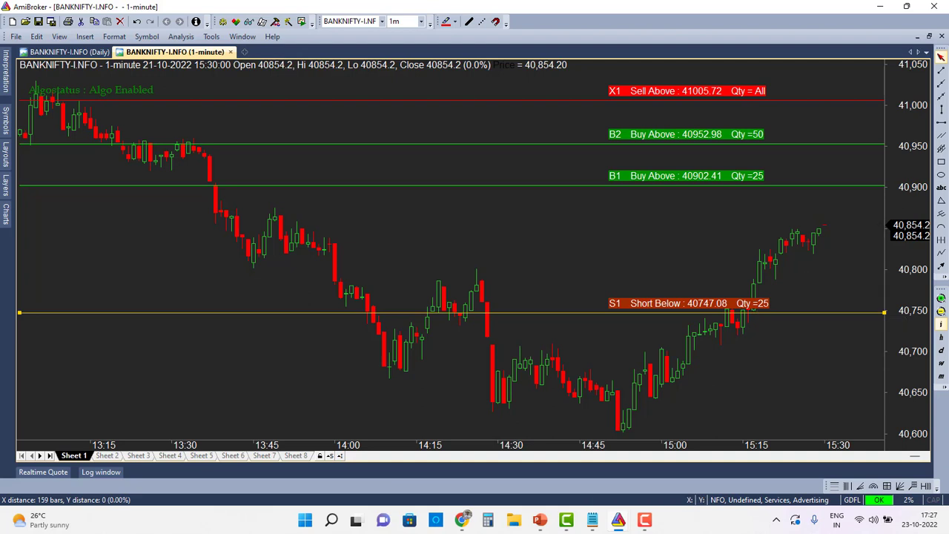
Step: Add a gold horizontal line at about 40697, below the S1 line, with Study ID S2
{"action": "left_click", "coordinate": [940, 123]}
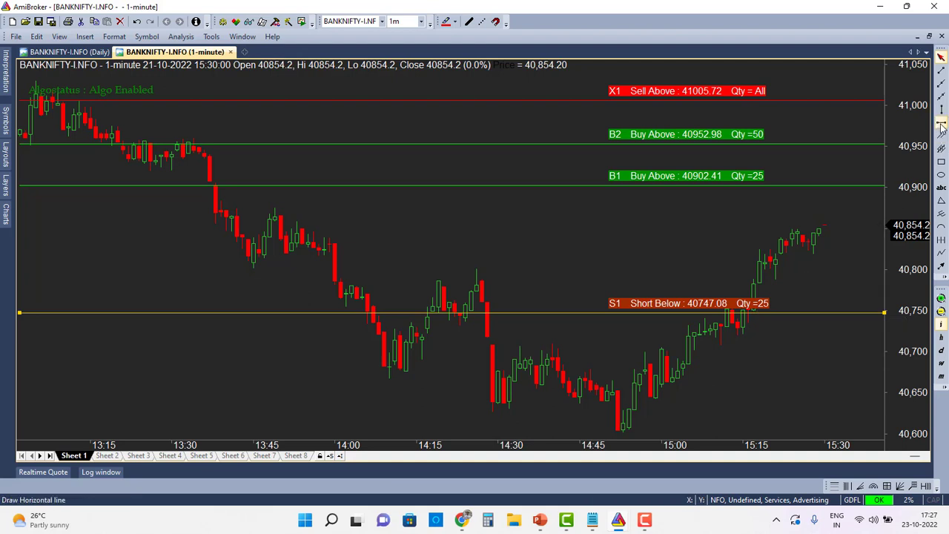
{"action": "left_click", "coordinate": [788, 352]}
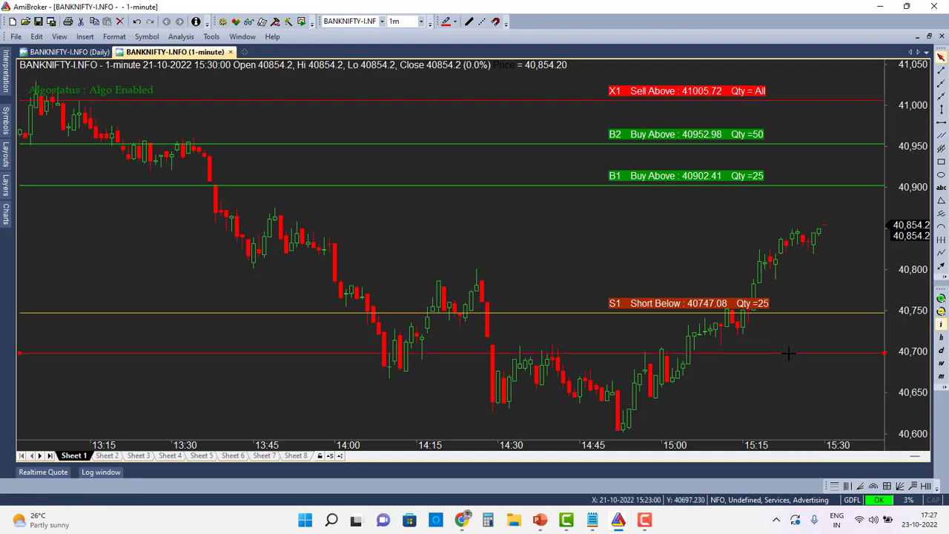
{"action": "double_click", "coordinate": [789, 353]}
{"action": "left_click", "coordinate": [450, 295]}
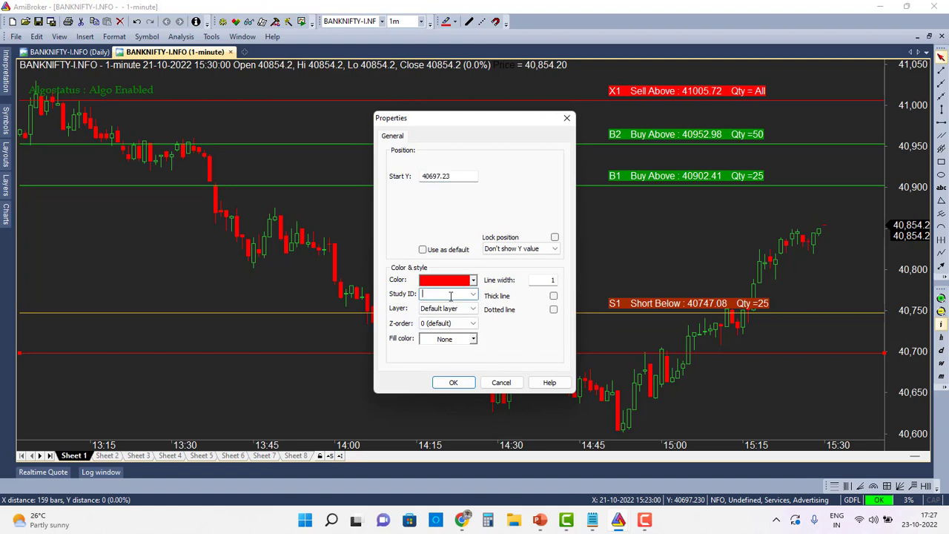
{"action": "left_click", "coordinate": [473, 279]}
{"action": "left_click", "coordinate": [436, 328]}
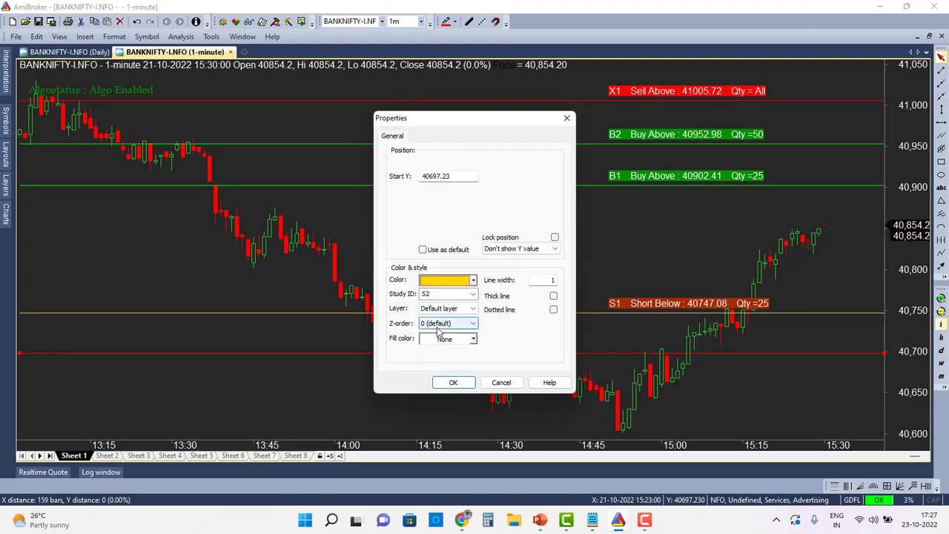
{"action": "left_click", "coordinate": [453, 382]}
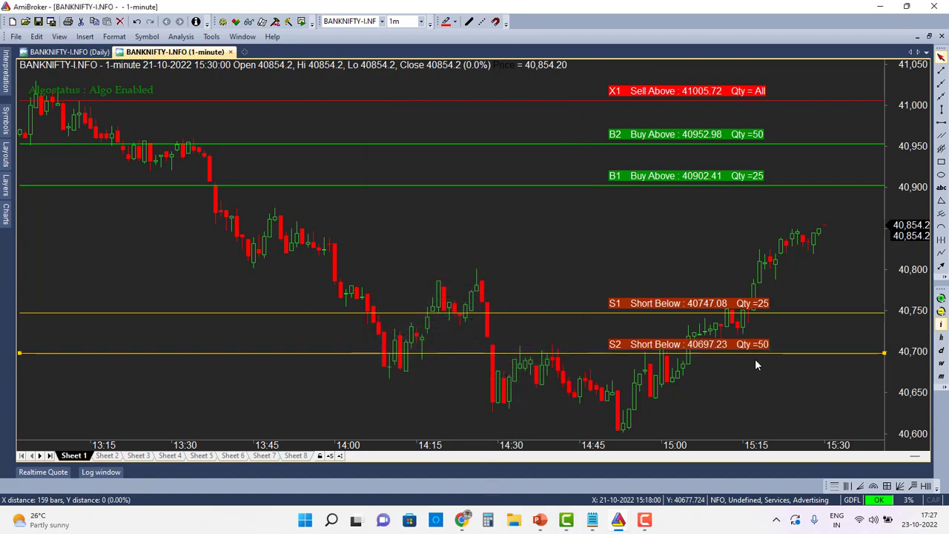
Step: Add a yellow horizontal line at about 40642, below the S2 line, with Study ID C1
{"action": "left_click", "coordinate": [941, 122]}
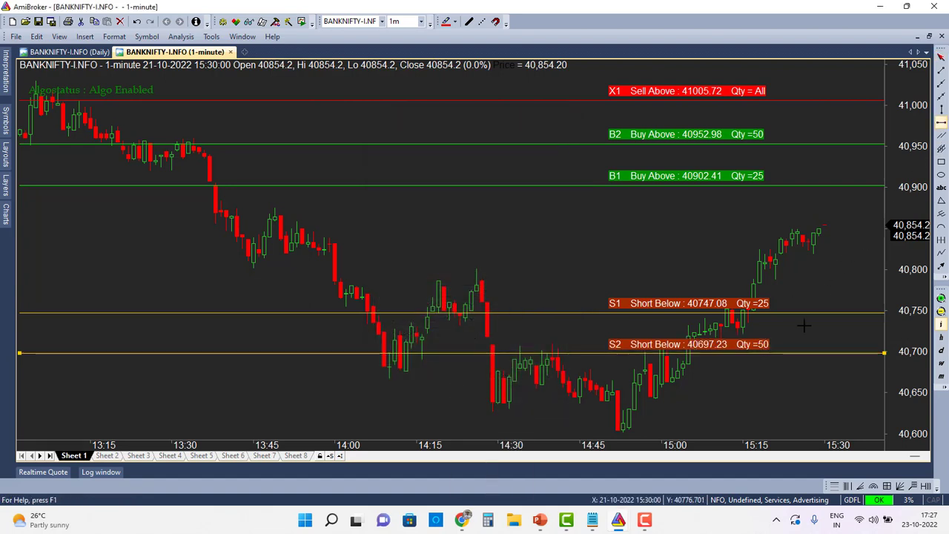
{"action": "left_click", "coordinate": [770, 399]}
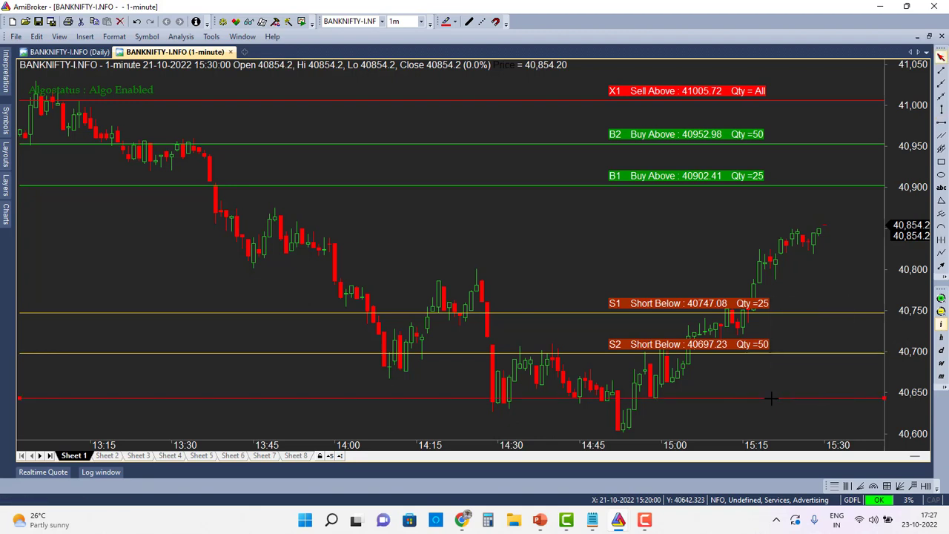
{"action": "double_click", "coordinate": [770, 398]}
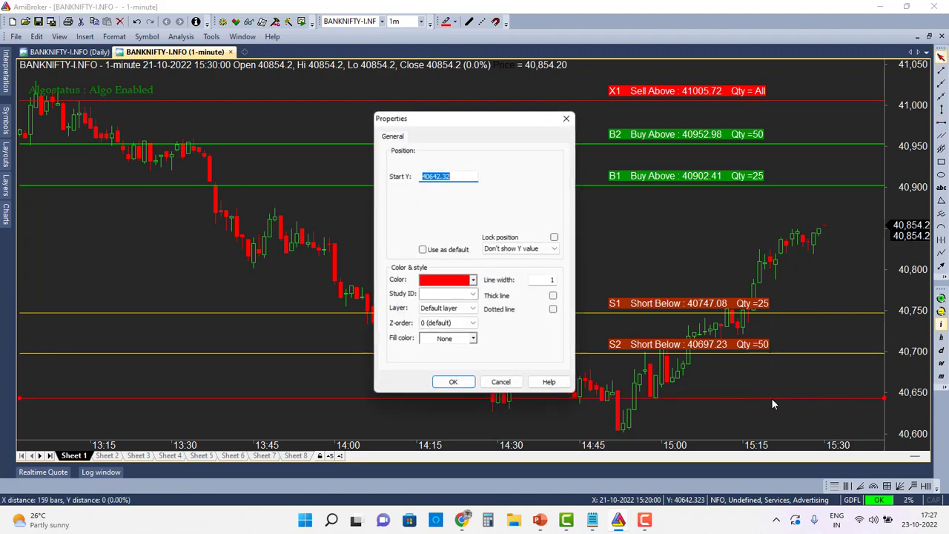
{"action": "left_click", "coordinate": [448, 296]}
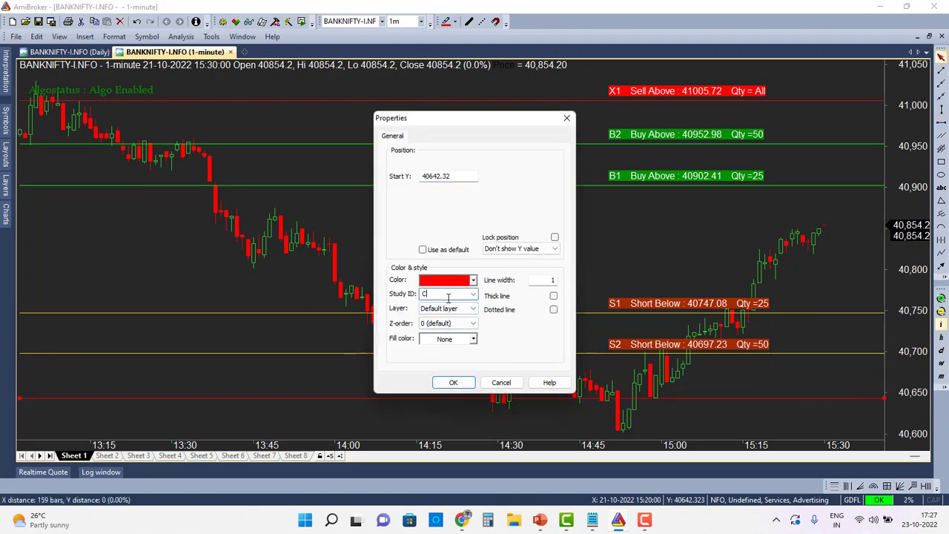
{"action": "left_click", "coordinate": [472, 280]}
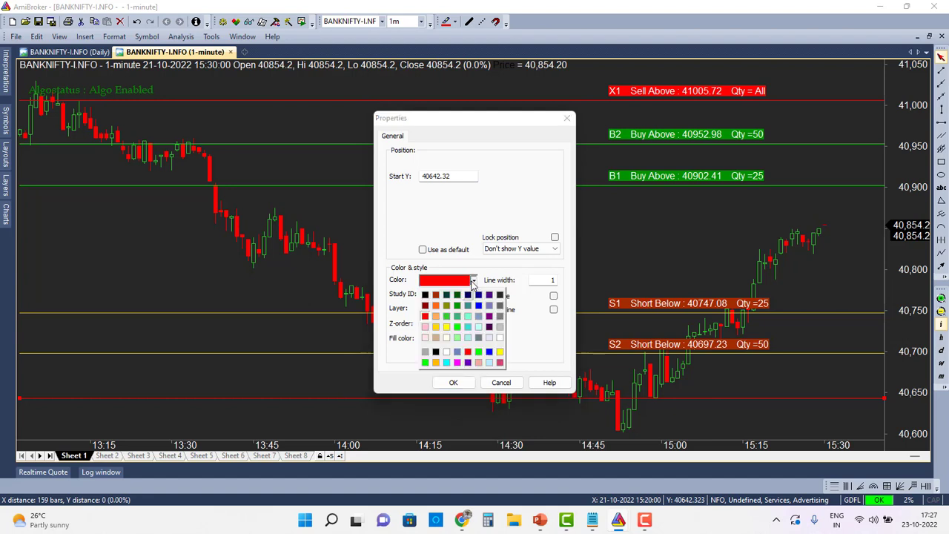
{"action": "left_click", "coordinate": [501, 361]}
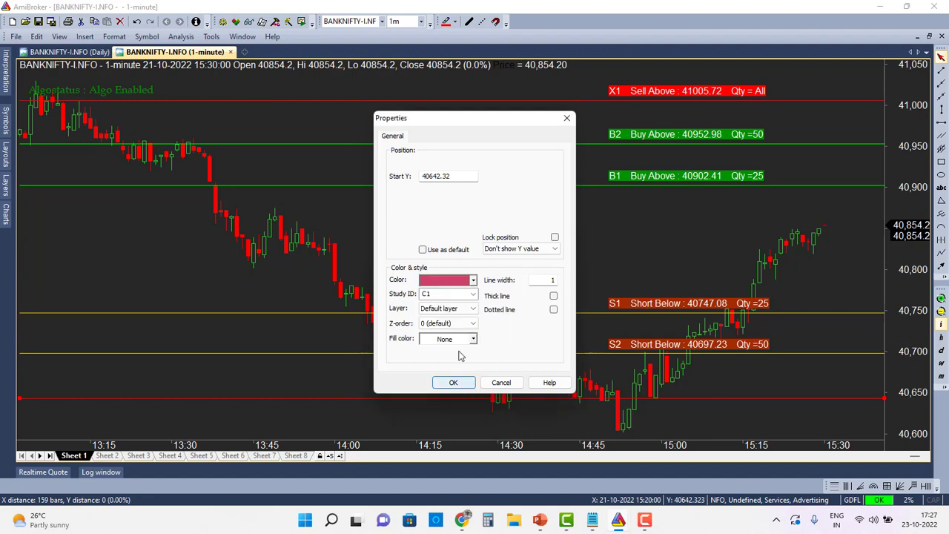
{"action": "left_click", "coordinate": [473, 280]}
{"action": "left_click", "coordinate": [500, 351]}
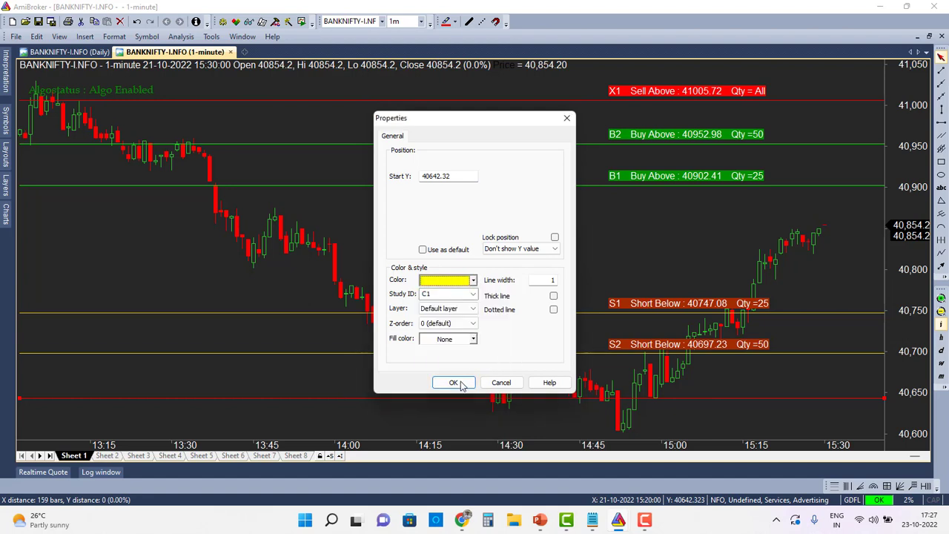
{"action": "left_click", "coordinate": [455, 383]}
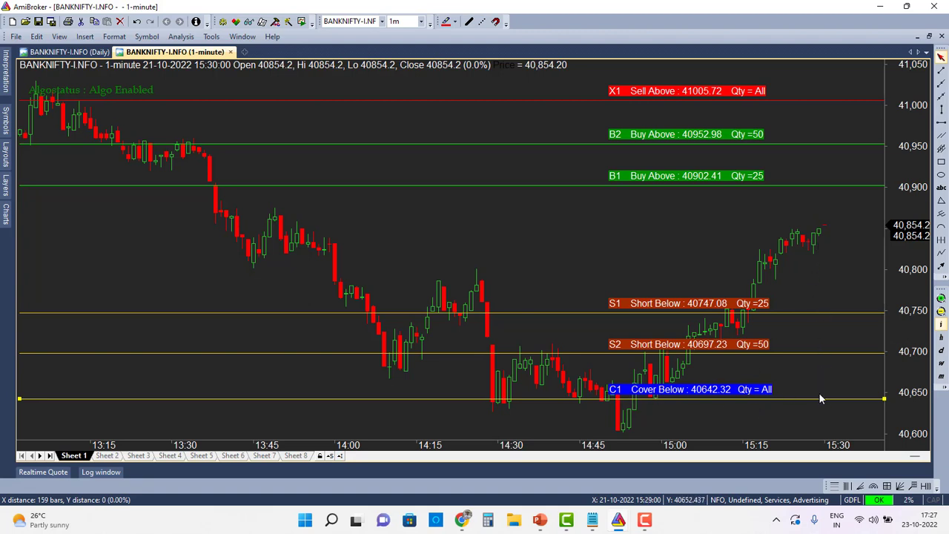
Step: Set Buy Mode to BUY BELOW in the Line Automation parameters
{"action": "mouse_move", "coordinate": [818, 401]}
{"action": "right_click", "coordinate": [408, 229]}
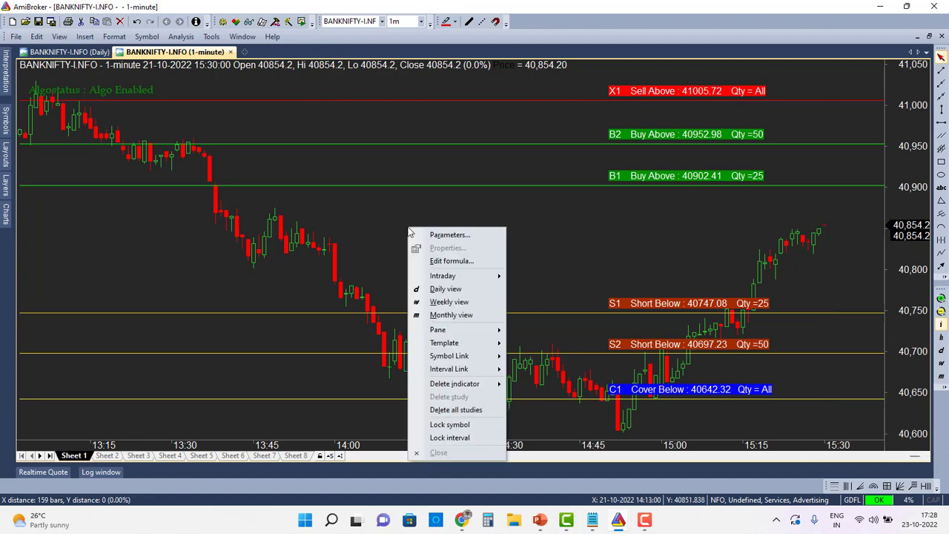
{"action": "left_click", "coordinate": [429, 235]}
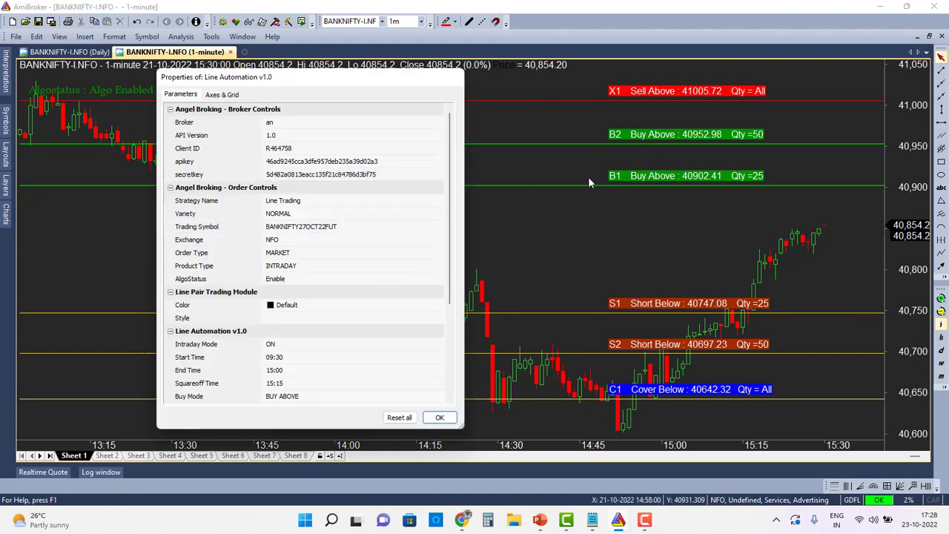
{"action": "left_click_drag", "start_coordinate": [450, 227], "coordinate": [450, 313]}
{"action": "left_click", "coordinate": [312, 272]}
{"action": "double_click", "coordinate": [301, 263]}
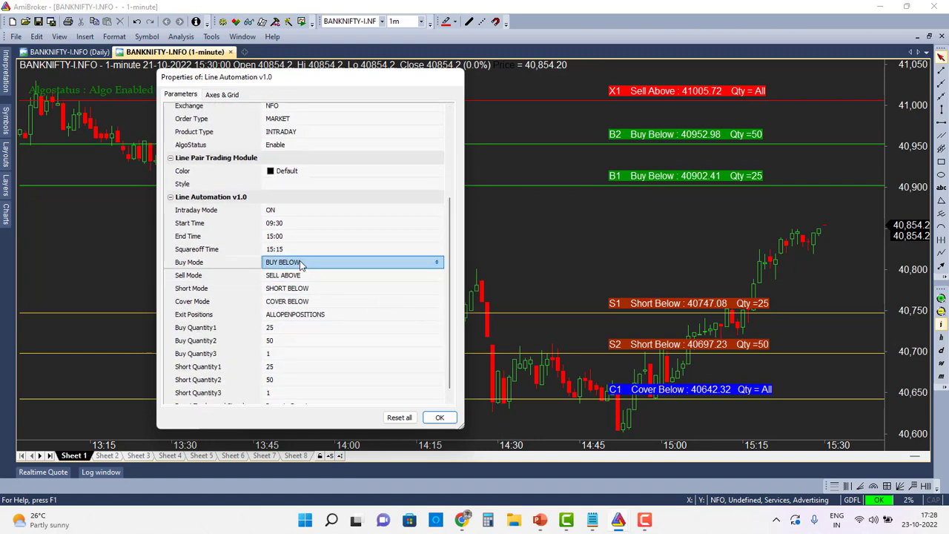
{"action": "left_click", "coordinate": [609, 163]}
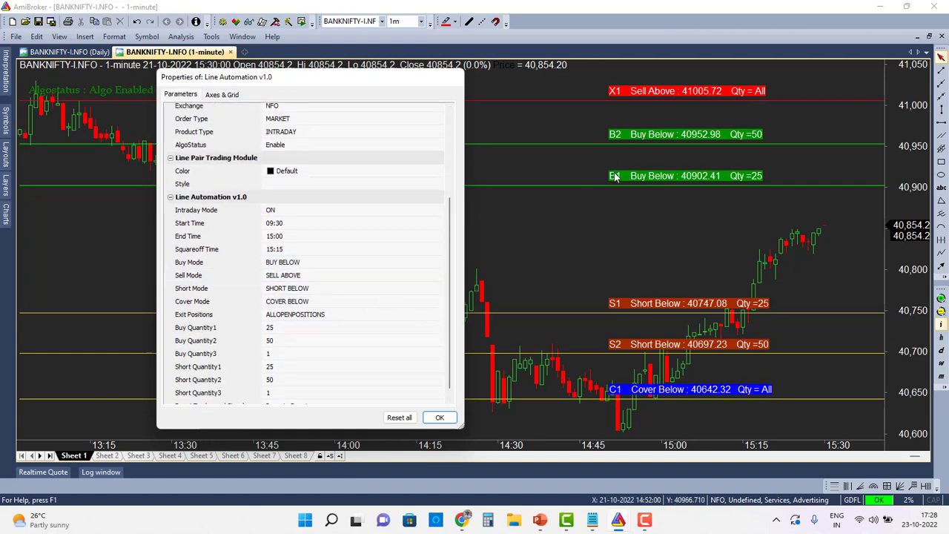
{"action": "mouse_move", "coordinate": [621, 183]}
Step: Set Short Mode to SHORT ABOVE and Cover Mode to COVER ABOVE, and apply the Line Automation parameters
{"action": "left_click", "coordinate": [368, 315]}
{"action": "double_click", "coordinate": [298, 289]}
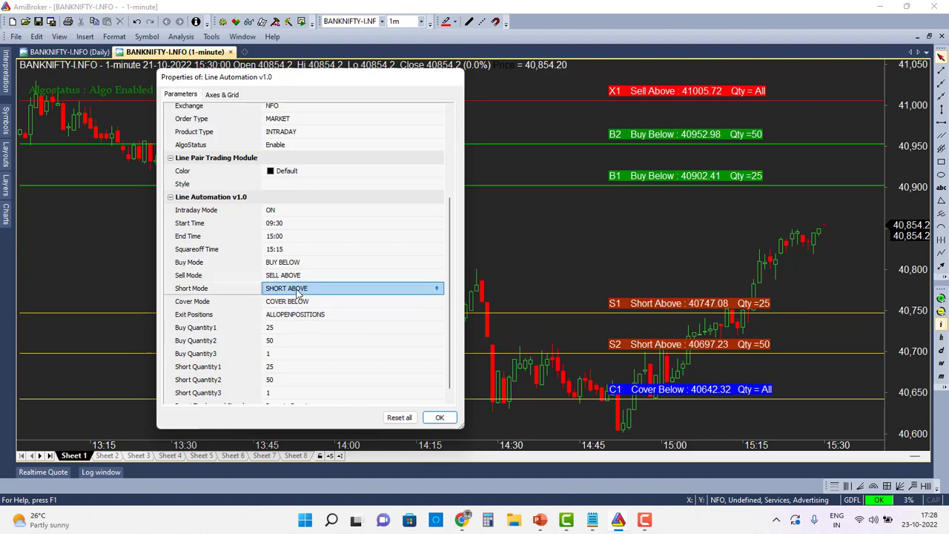
{"action": "double_click", "coordinate": [297, 301]}
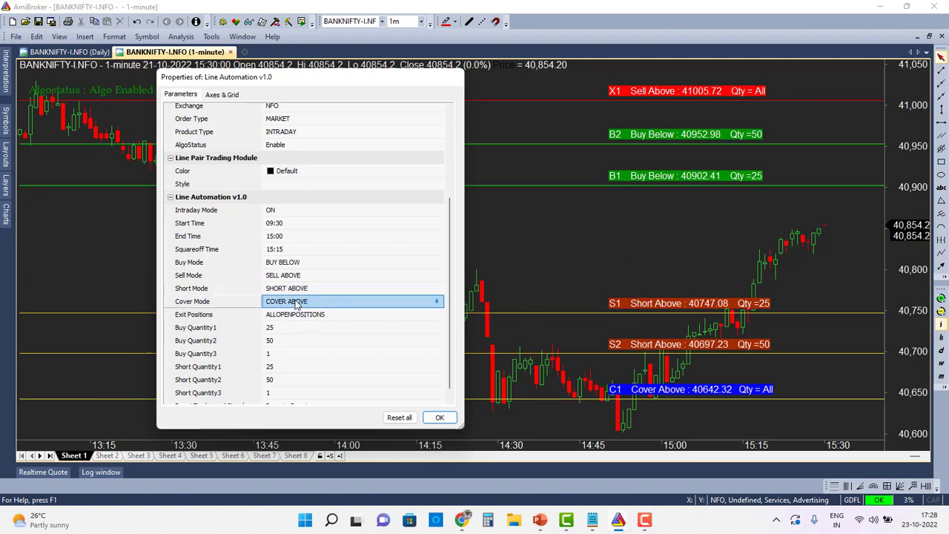
{"action": "left_click", "coordinate": [300, 310]}
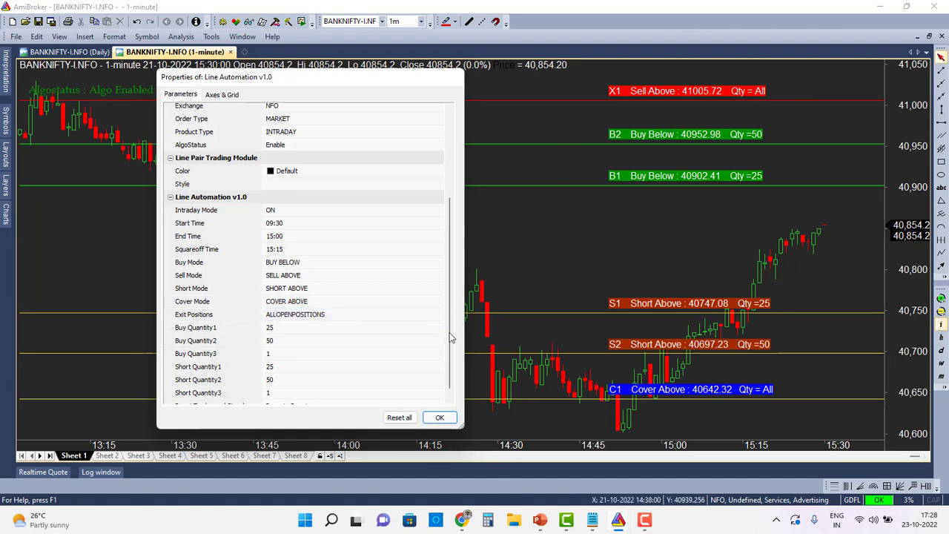
{"action": "left_click", "coordinate": [438, 381]}
{"action": "left_click", "coordinate": [440, 417]}
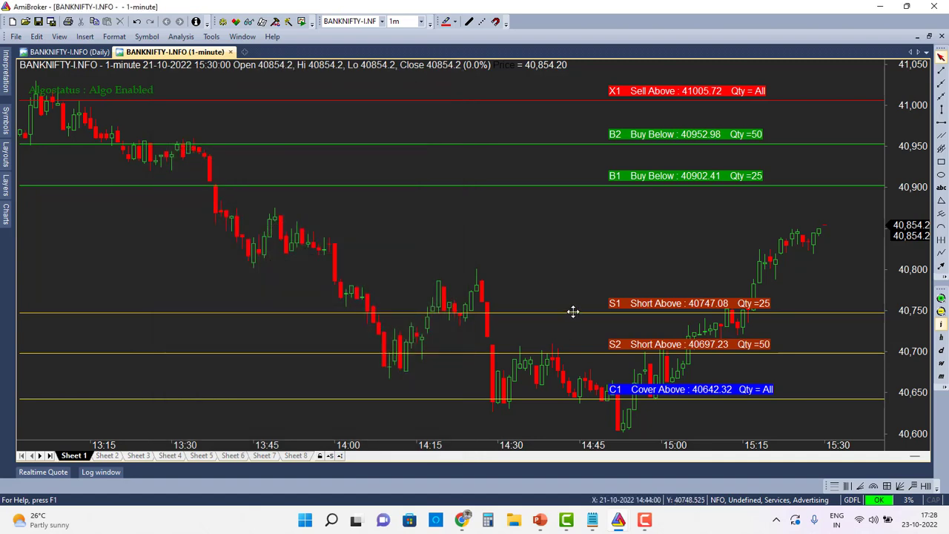
Step: Delete the S1, S2, C1 and B2 lines from the chart
{"action": "key", "text": "Delete"}
{"action": "left_click", "coordinate": [593, 353]}
{"action": "key", "text": "Delete"}
{"action": "left_click", "coordinate": [533, 399]}
{"action": "key", "text": "Delete"}
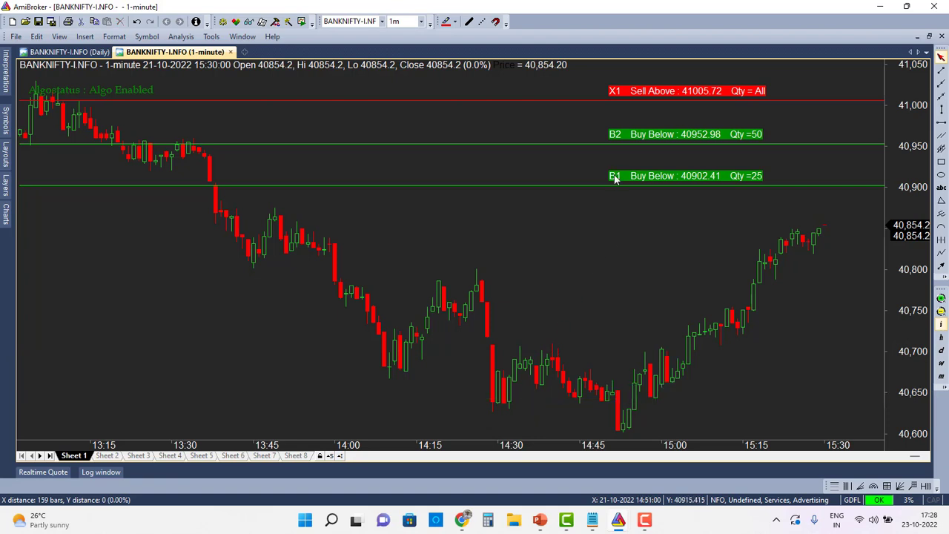
{"action": "left_click", "coordinate": [595, 144]}
{"action": "key", "text": "Delete"}
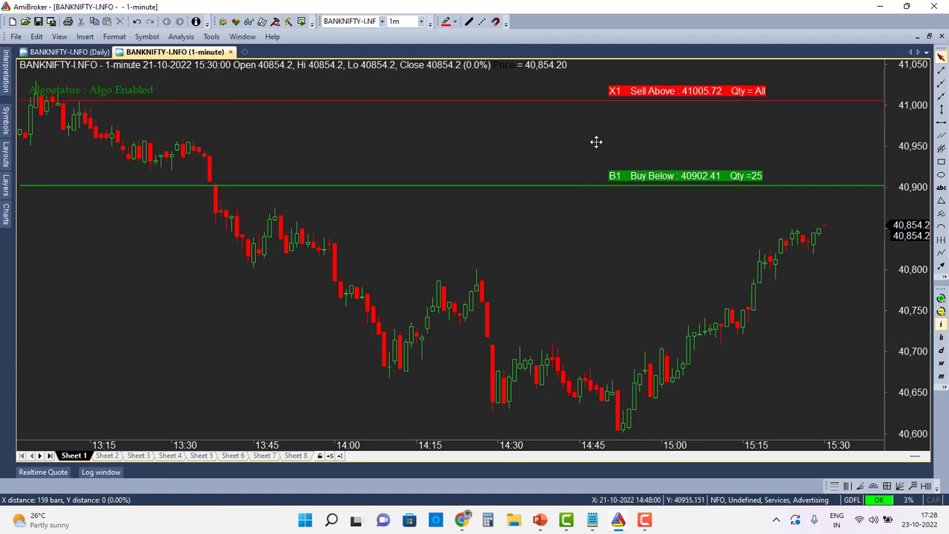
{"action": "left_click", "coordinate": [650, 179]}
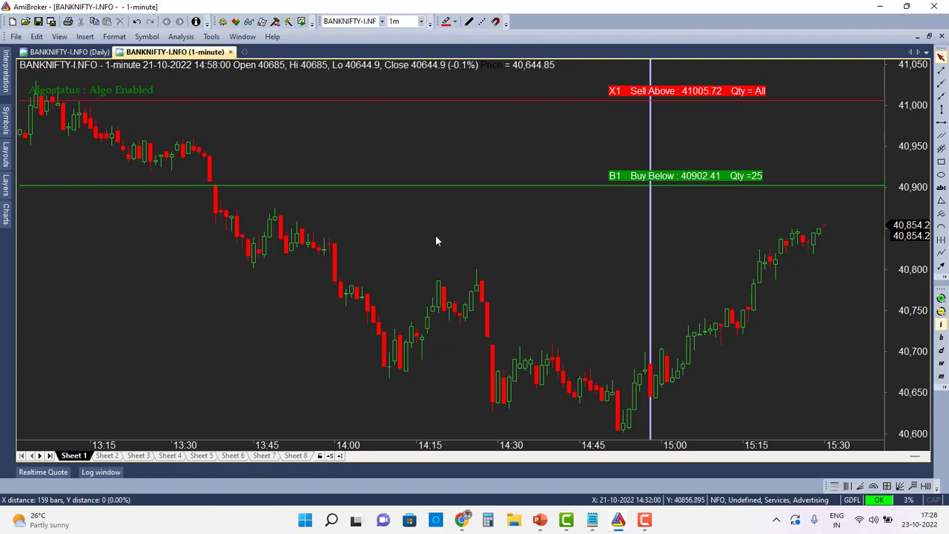
{"action": "key", "text": "Escape"}
Step: Switch Buy Mode back to BUY ABOVE and apply the Line Automation parameters
{"action": "right_click", "coordinate": [495, 238]}
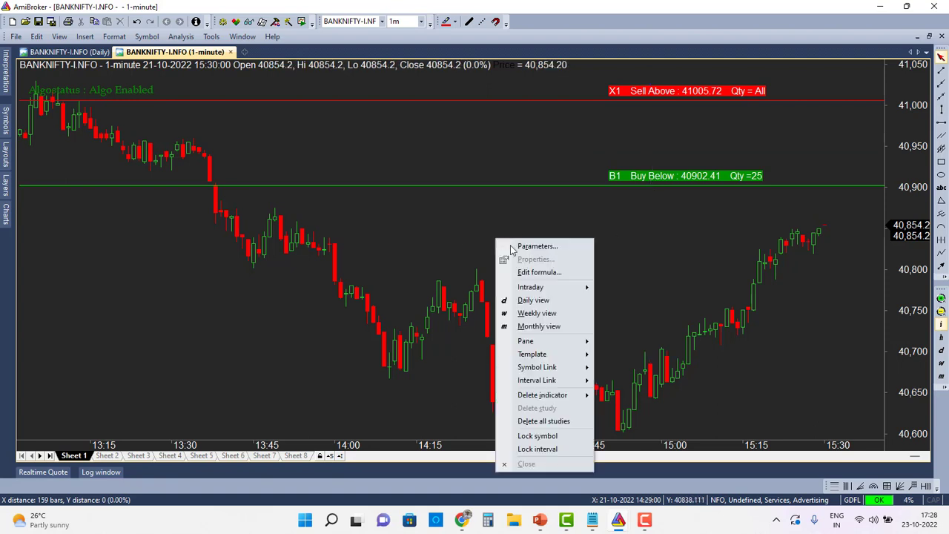
{"action": "left_click", "coordinate": [514, 246]}
{"action": "scroll", "coordinate": [437, 326], "scroll_direction": "down", "scroll_amount": 4}
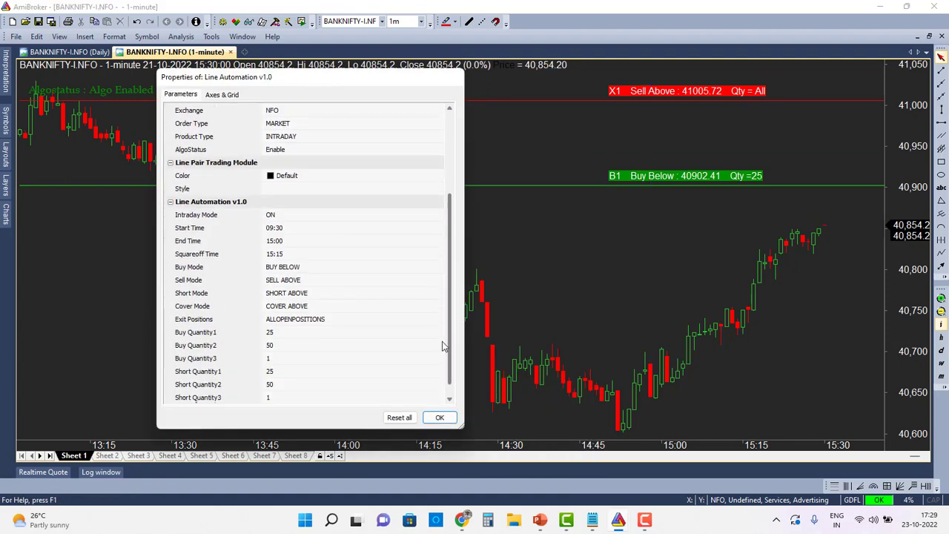
{"action": "double_click", "coordinate": [289, 255]}
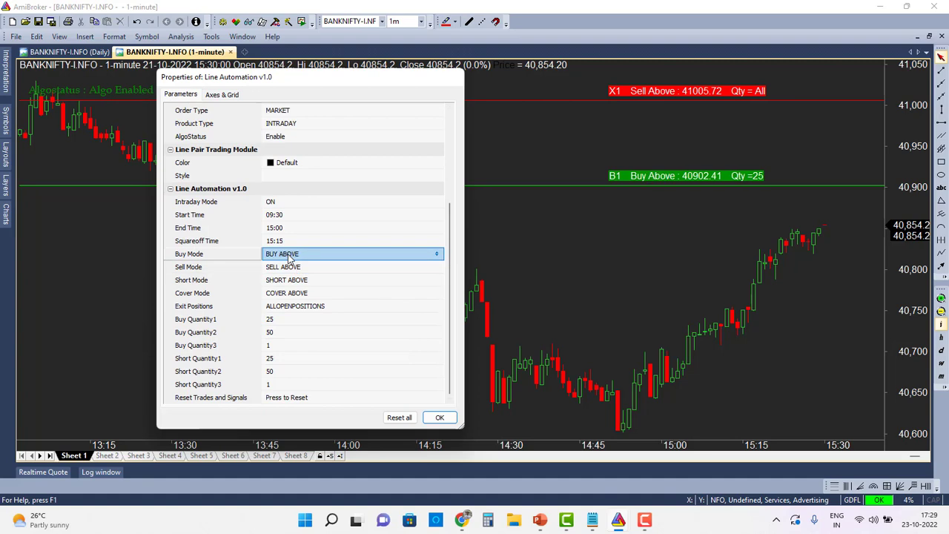
{"action": "left_click", "coordinate": [438, 418]}
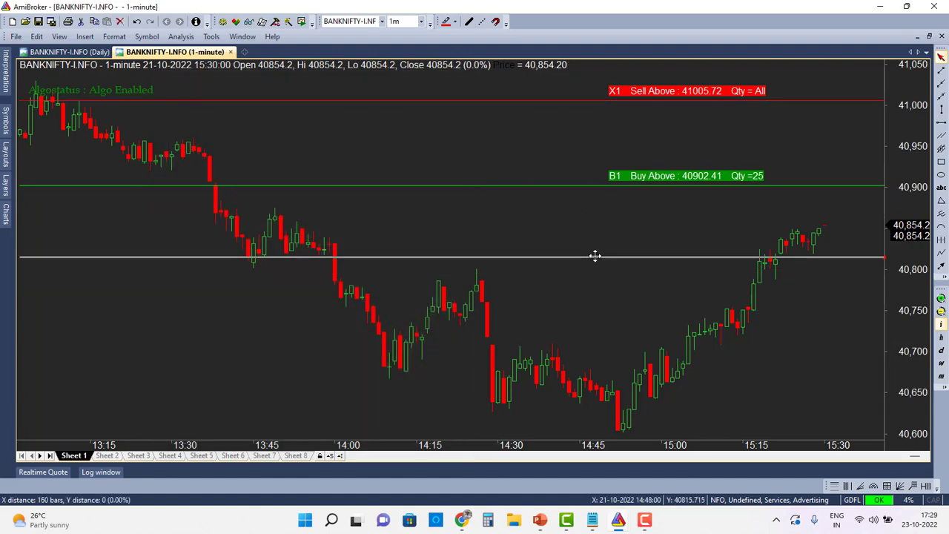
Step: Move the X1 exit line below the current price to about 40758 and set Sell Mode to SELL BELOW in the parameters
{"action": "left_click_drag", "start_coordinate": [595, 256], "coordinate": [594, 256]}
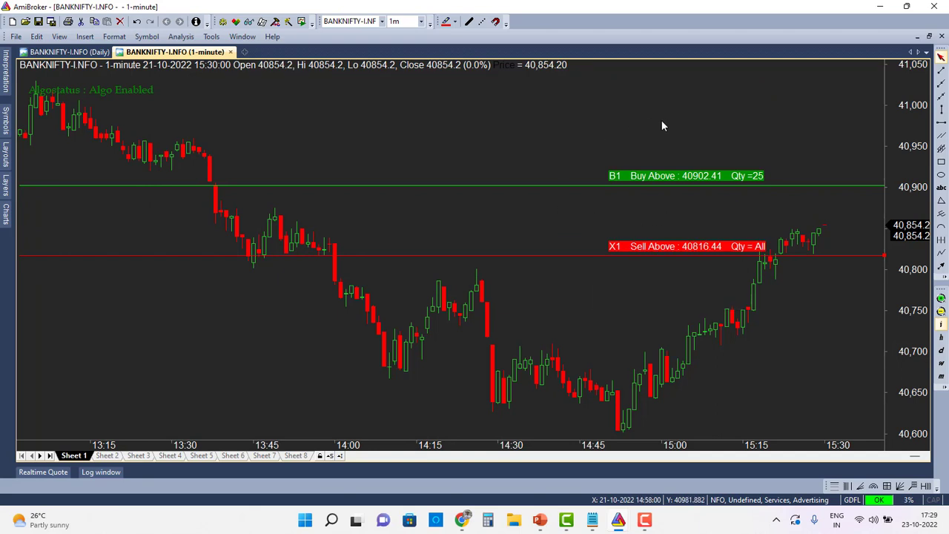
{"action": "left_click_drag", "start_coordinate": [775, 255], "coordinate": [787, 304]}
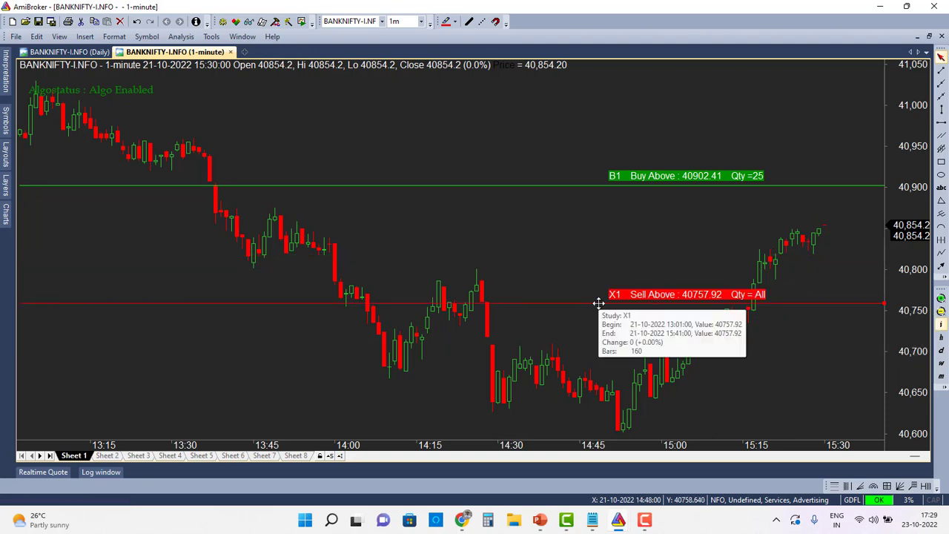
{"action": "right_click", "coordinate": [456, 245]}
{"action": "left_click", "coordinate": [478, 239]}
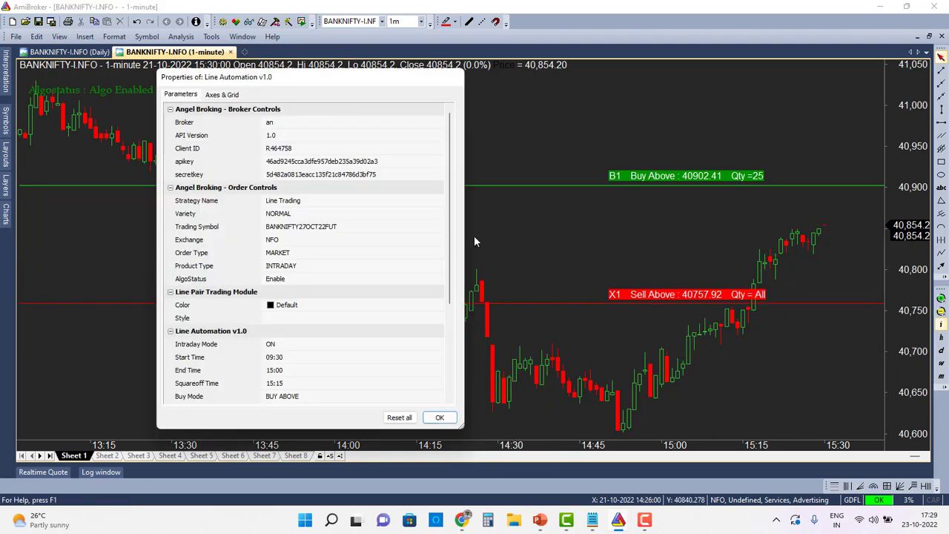
{"action": "left_click", "coordinate": [354, 252]}
{"action": "left_click_drag", "start_coordinate": [447, 257], "coordinate": [448, 311]}
{"action": "left_click", "coordinate": [322, 311]}
{"action": "left_click", "coordinate": [322, 324]}
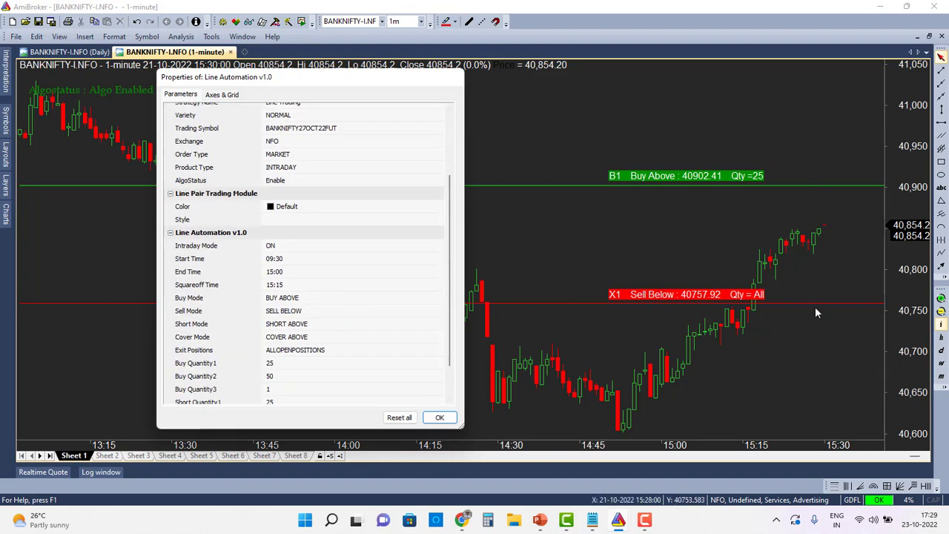
{"action": "mouse_move", "coordinate": [816, 312]}
{"action": "left_click", "coordinate": [319, 351]}
{"action": "left_click", "coordinate": [315, 361]}
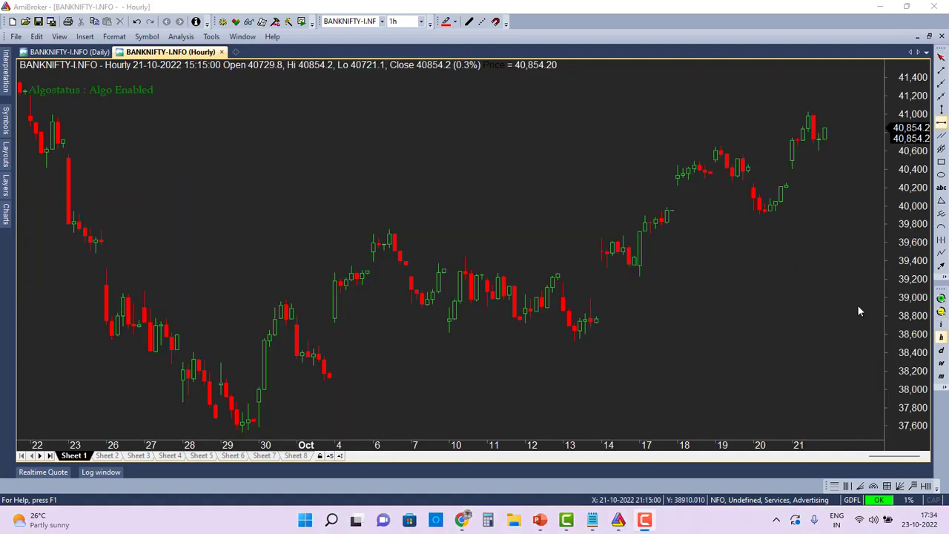
Step: Draw a right-extended trendline below the price from about 38457 on 13-10-2022 to about 40113 on 21-10-2022
{"action": "mouse_move", "coordinate": [859, 310]}
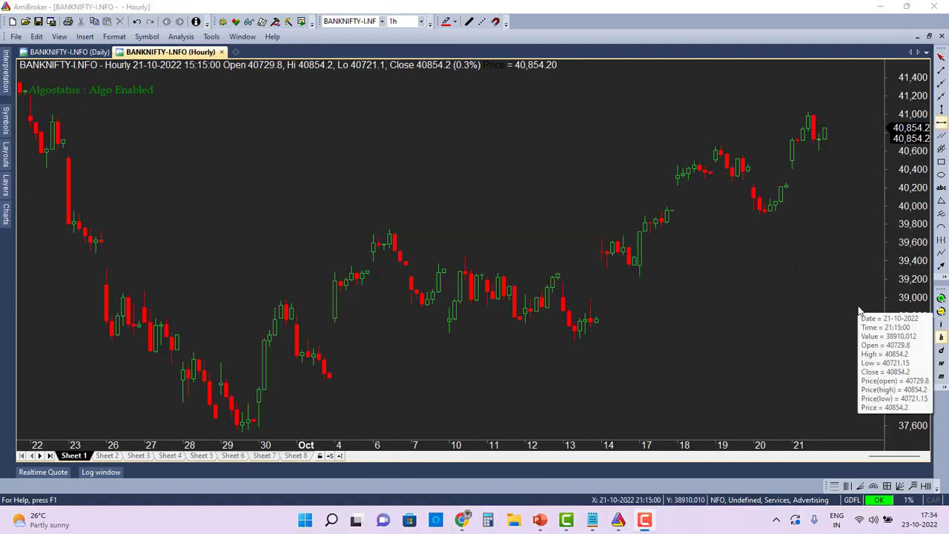
{"action": "left_click", "coordinate": [941, 84]}
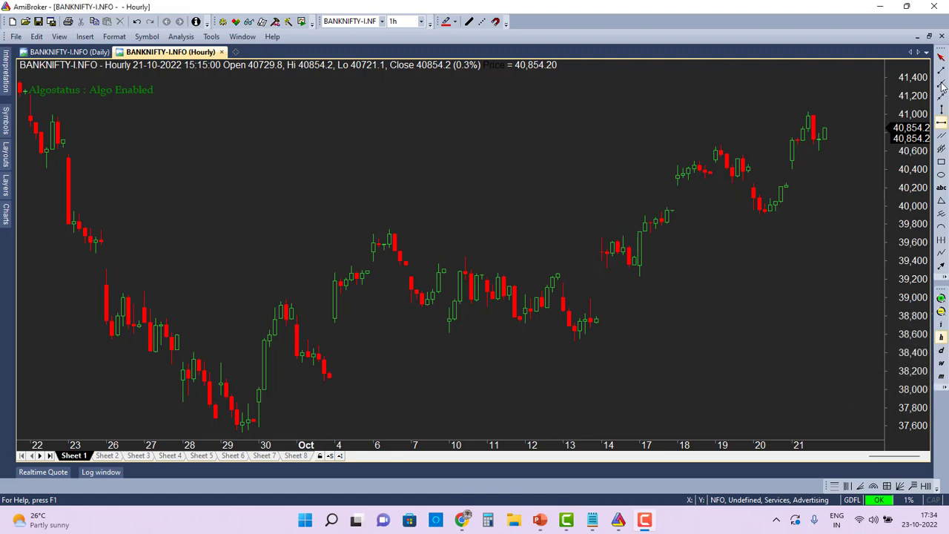
{"action": "left_click_drag", "start_coordinate": [574, 346], "coordinate": [805, 195]}
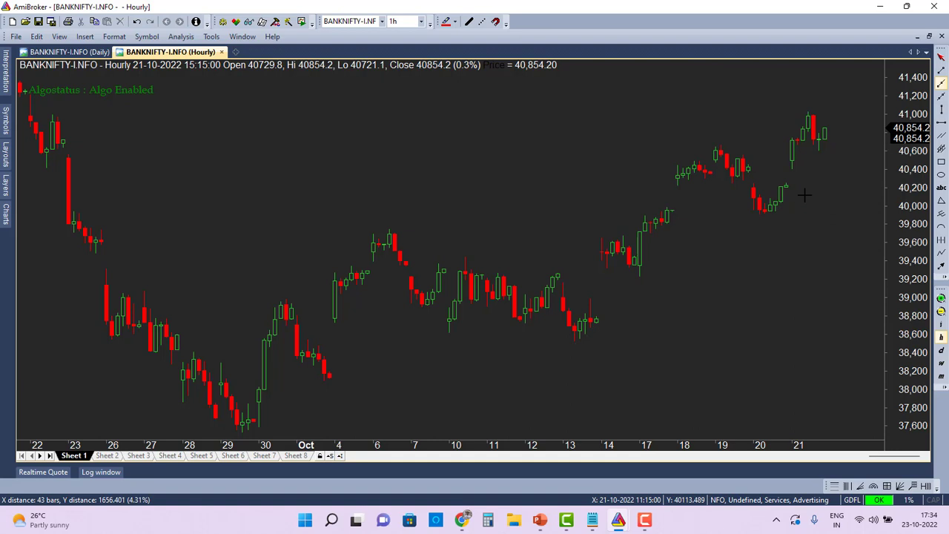
{"action": "mouse_move", "coordinate": [834, 175]}
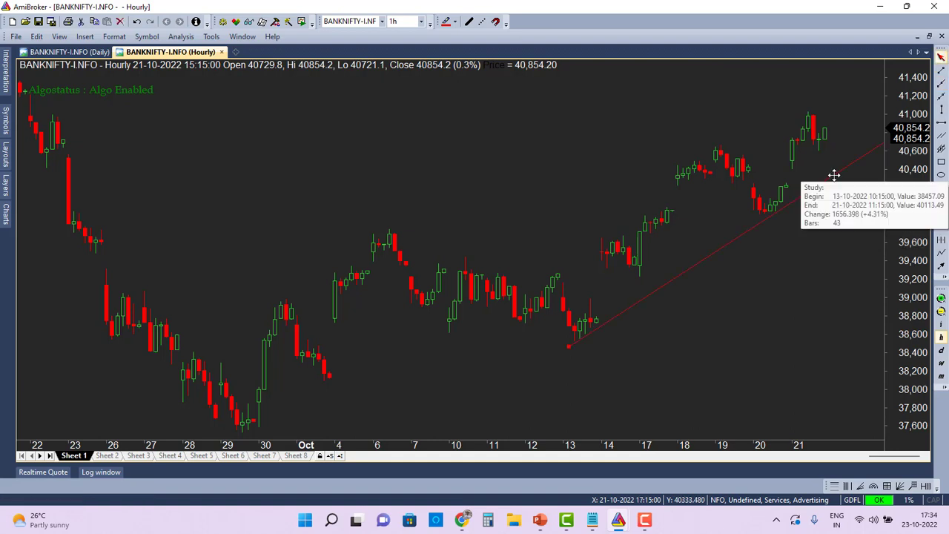
Step: Set the rising trendline's Study ID to S1 and its color to gold
{"action": "double_click", "coordinate": [834, 175]}
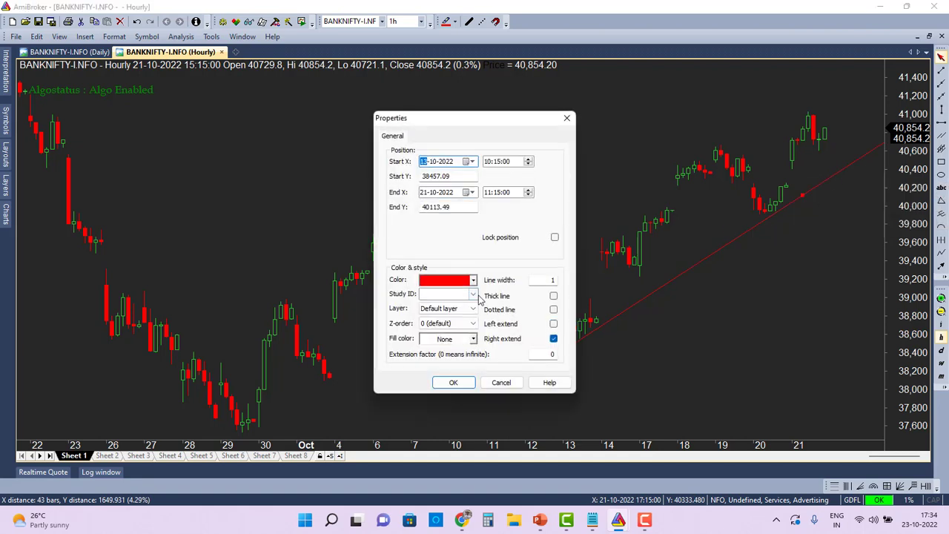
{"action": "left_click", "coordinate": [473, 295]}
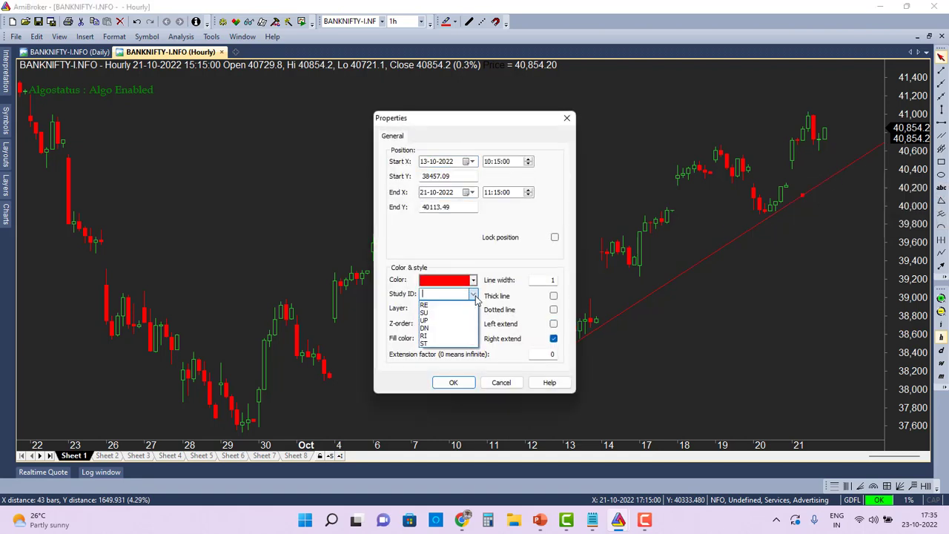
{"action": "left_click", "coordinate": [474, 297]}
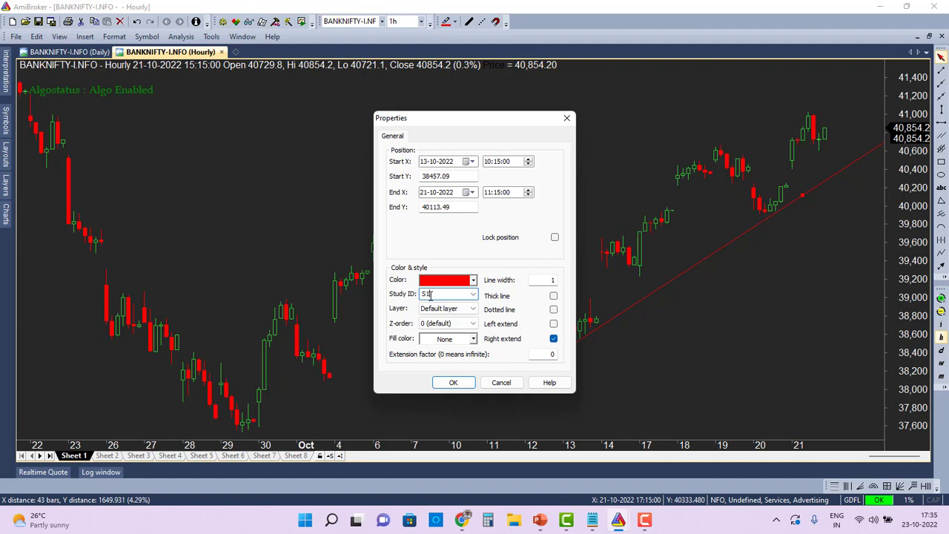
{"action": "left_click", "coordinate": [474, 282]}
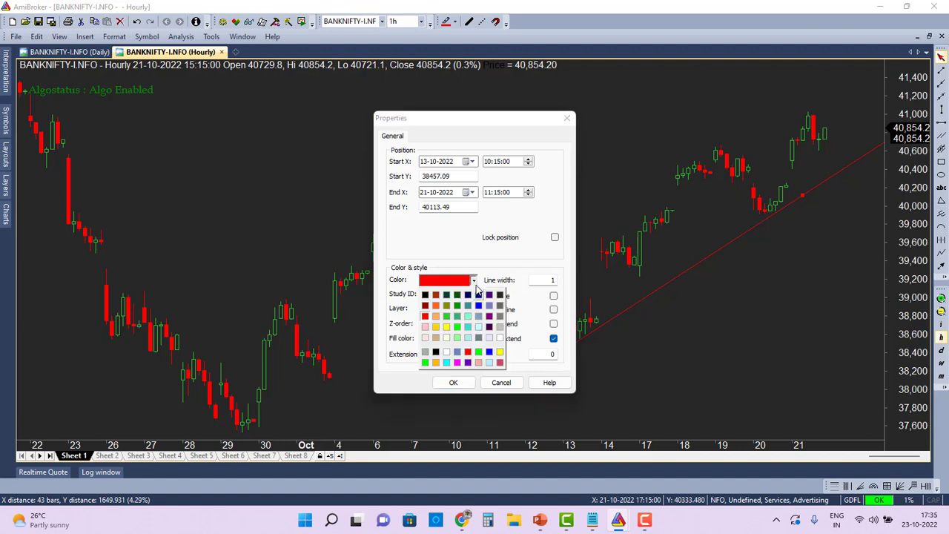
{"action": "left_click", "coordinate": [437, 327]}
{"action": "left_click", "coordinate": [453, 382]}
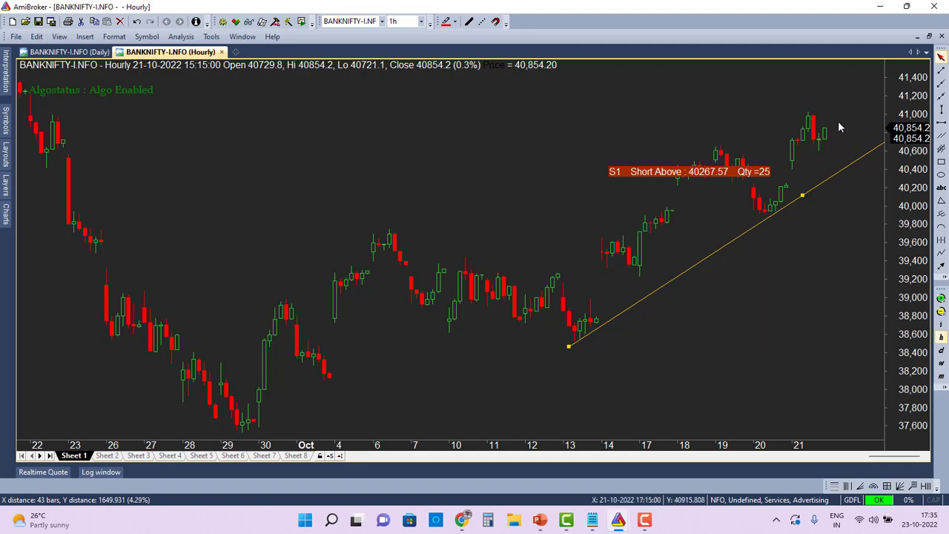
Step: Place a horizontal line at about 39576 and set its Study ID to C1
{"action": "left_click", "coordinate": [941, 121]}
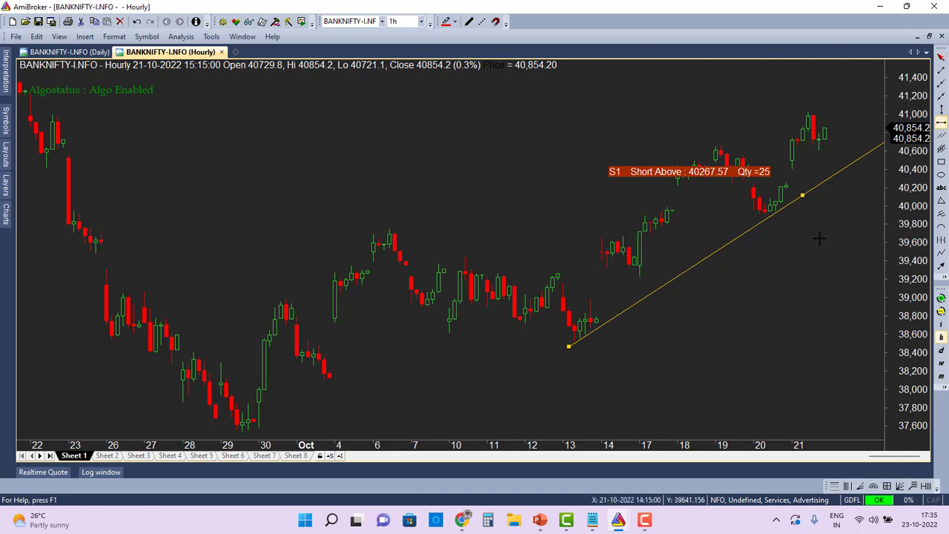
{"action": "left_click", "coordinate": [857, 244]}
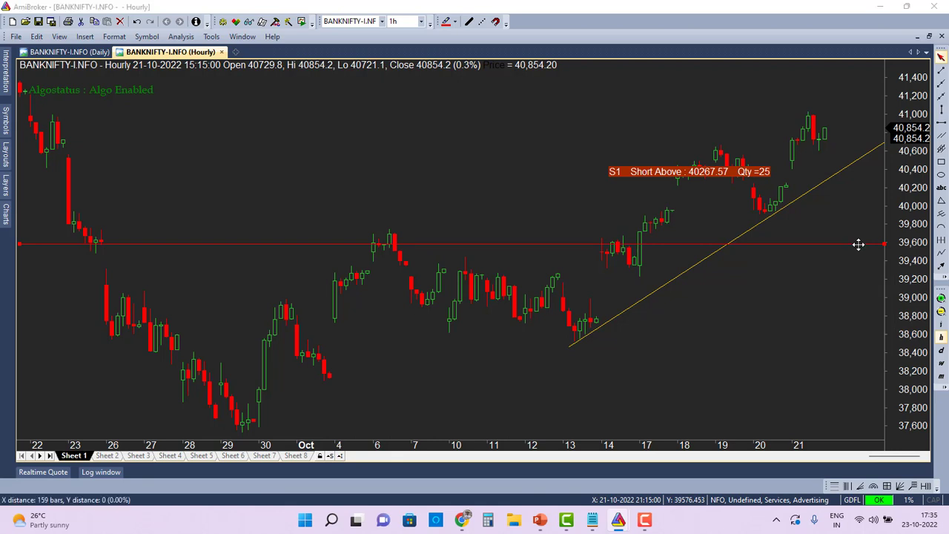
{"action": "double_click", "coordinate": [857, 244]}
{"action": "left_click", "coordinate": [461, 295]}
{"action": "type", "text": "C1"}
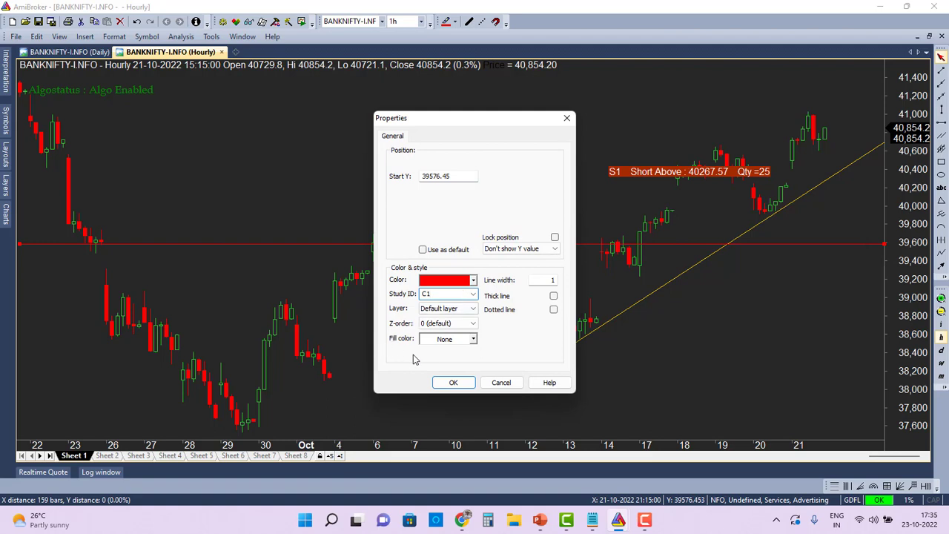
Step: Color the C1 horizontal line yellow and apply its properties
{"action": "left_click", "coordinate": [473, 280]}
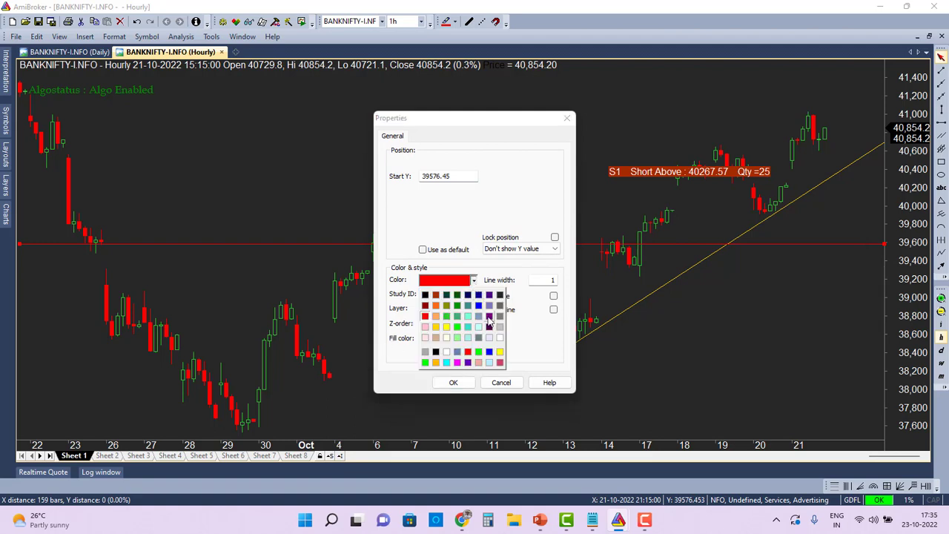
{"action": "left_click", "coordinate": [499, 361]}
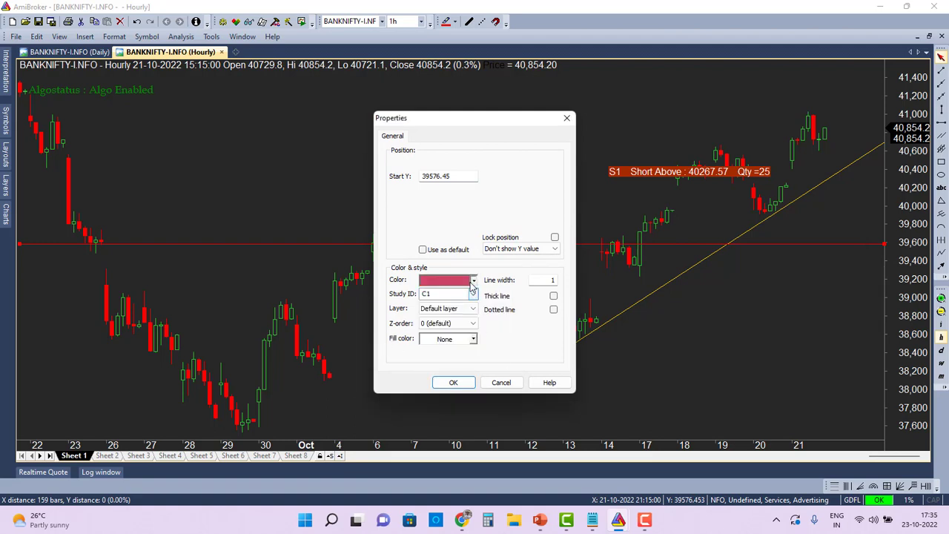
{"action": "left_click", "coordinate": [473, 280]}
{"action": "left_click", "coordinate": [499, 350]}
{"action": "left_click", "coordinate": [453, 381]}
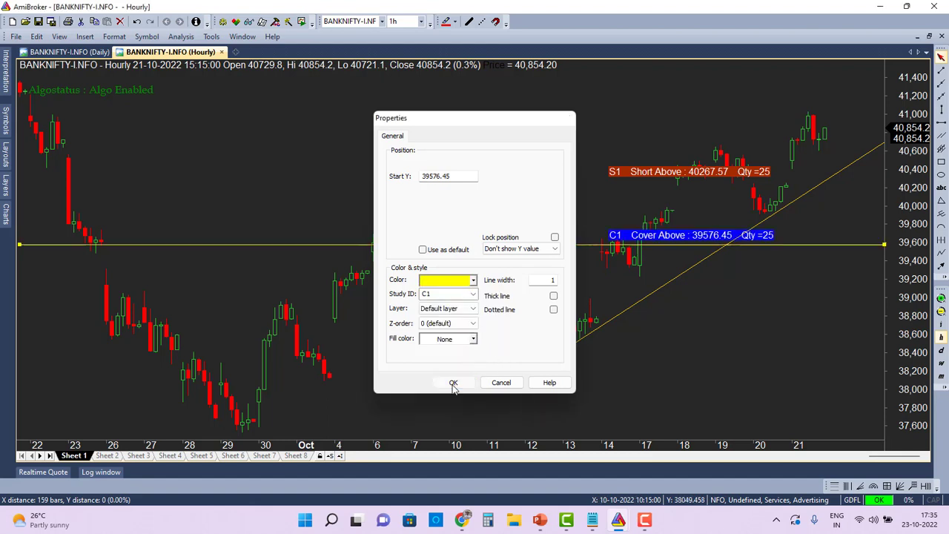
Step: Draw two downward arrows, one from the last candle to the S1 trendline and one from there to the C1 line
{"action": "left_click", "coordinate": [941, 265]}
{"action": "left_click_drag", "start_coordinate": [835, 137], "coordinate": [845, 170]}
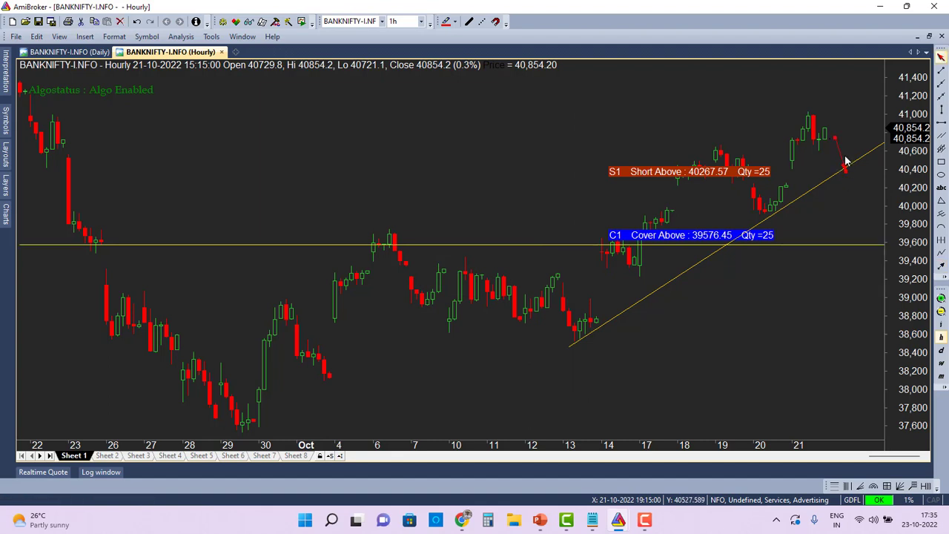
{"action": "mouse_move", "coordinate": [851, 187]}
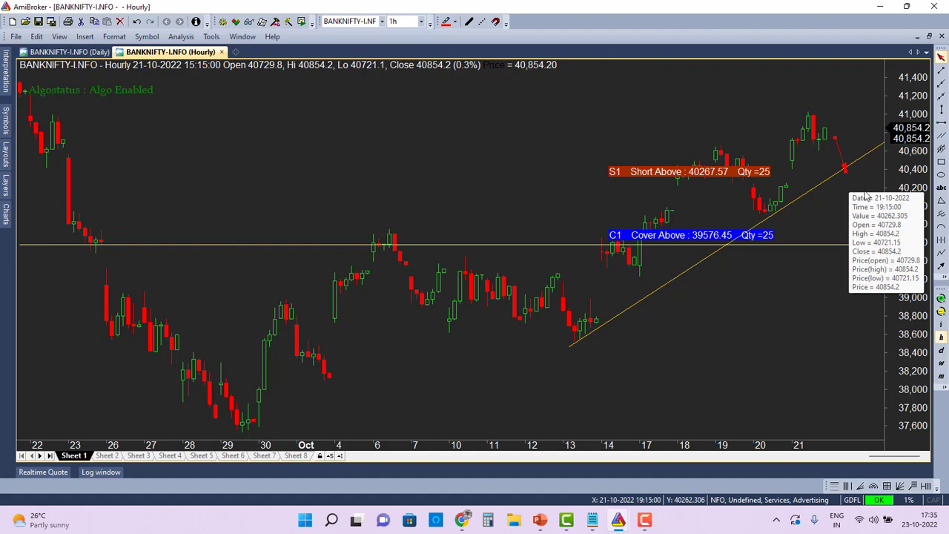
{"action": "left_click", "coordinate": [941, 266]}
{"action": "left_click_drag", "start_coordinate": [851, 183], "coordinate": [862, 245]}
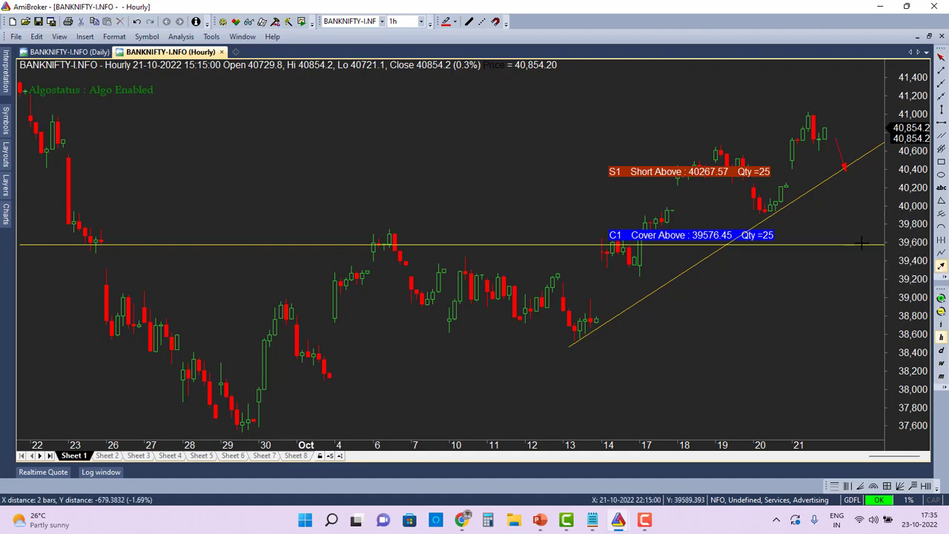
{"action": "mouse_move", "coordinate": [865, 277]}
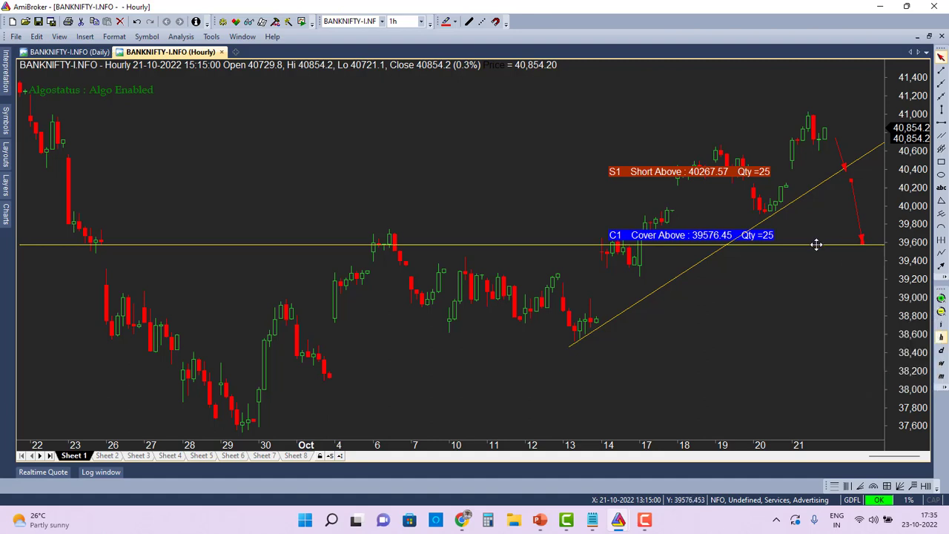
Step: Move the C1 line down to about 39279 and shift the S1 trendline to run from about 38379 to about 40029
{"action": "mouse_move", "coordinate": [816, 244]}
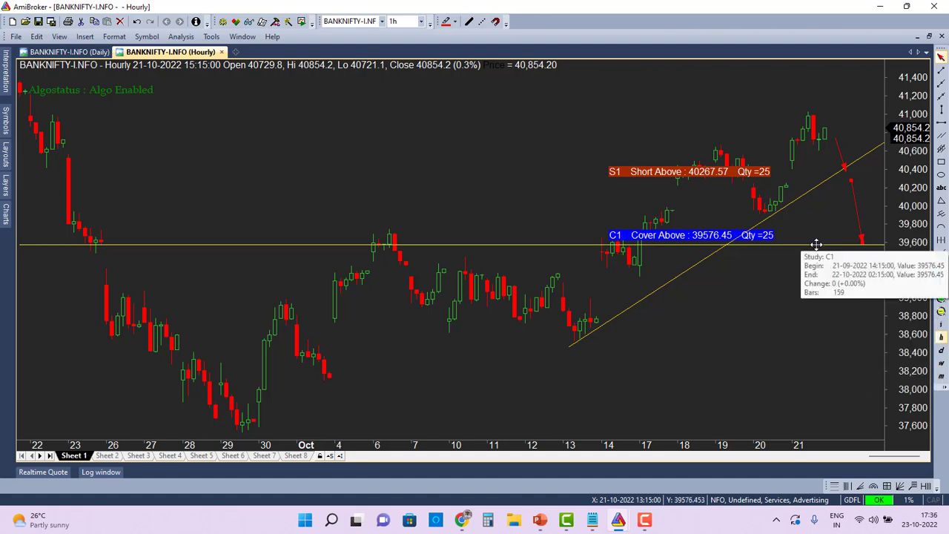
{"action": "left_click_drag", "start_coordinate": [816, 245], "coordinate": [816, 272]}
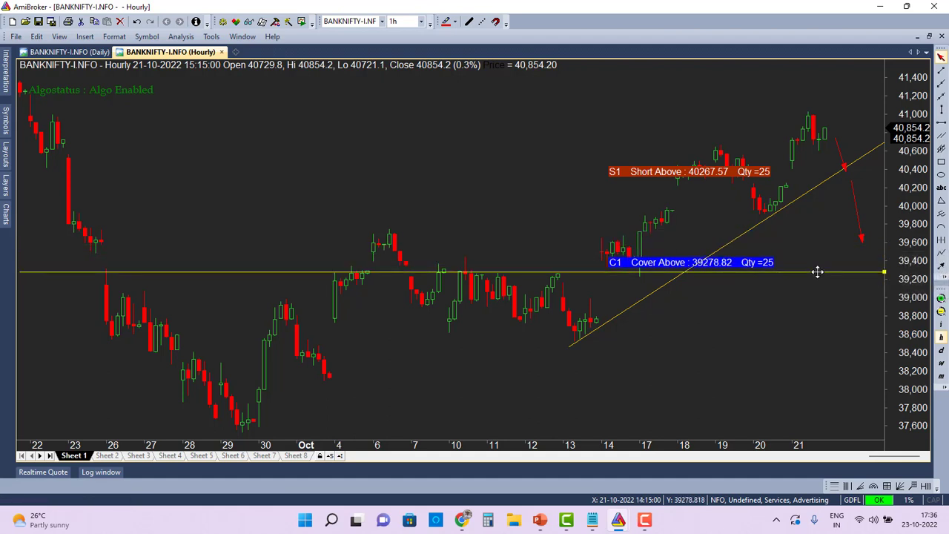
{"action": "left_click_drag", "start_coordinate": [805, 191], "coordinate": [814, 199]}
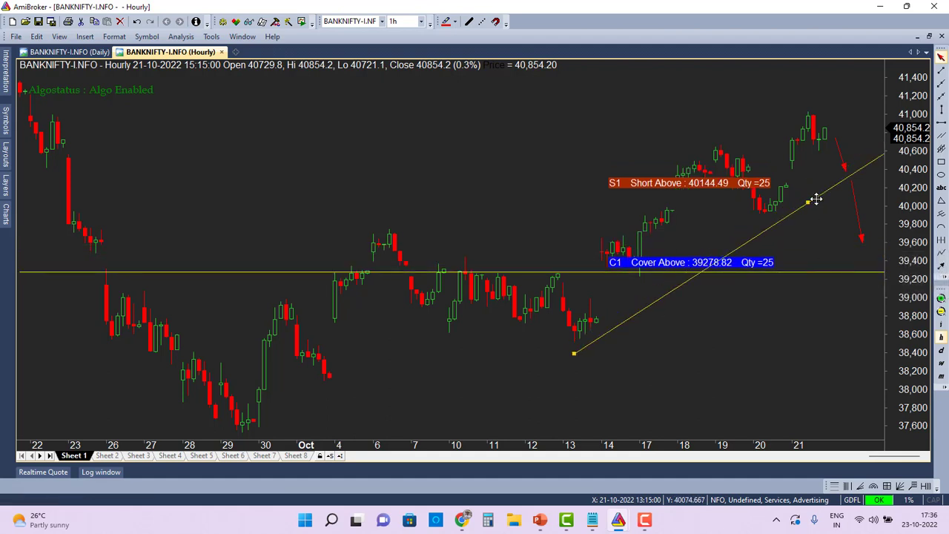
{"action": "mouse_move", "coordinate": [832, 223]}
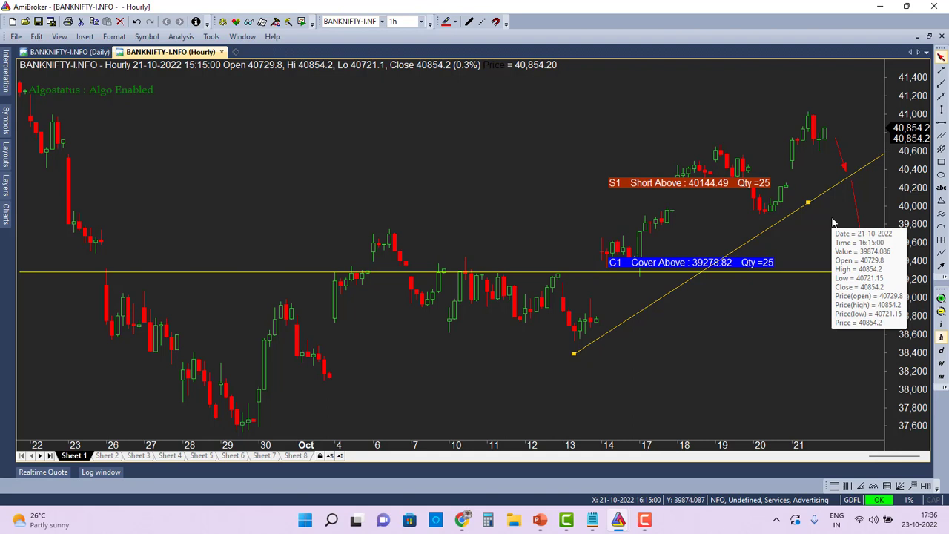
{"action": "mouse_move", "coordinate": [816, 199]}
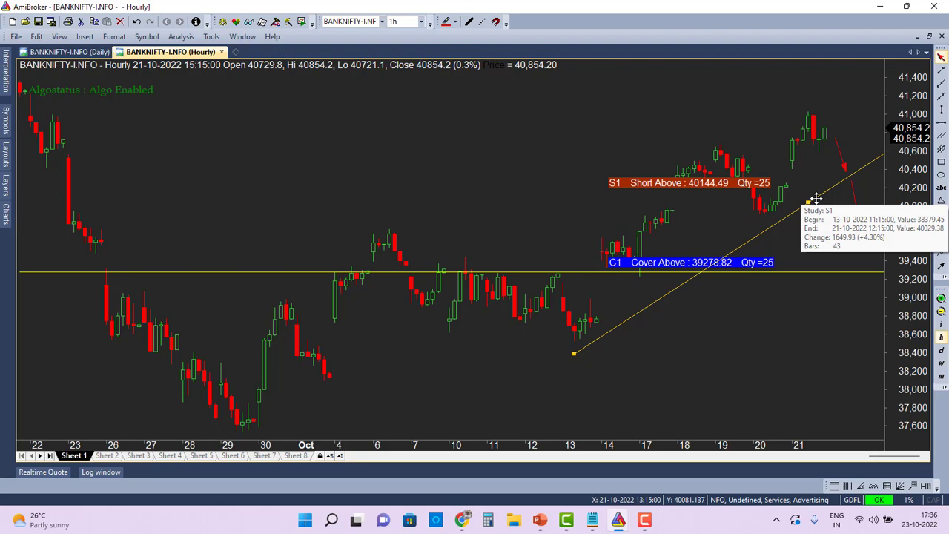
Step: Reset the trades and signals in the Line Automation parameters
{"action": "right_click", "coordinate": [310, 146]}
{"action": "left_click", "coordinate": [333, 158]}
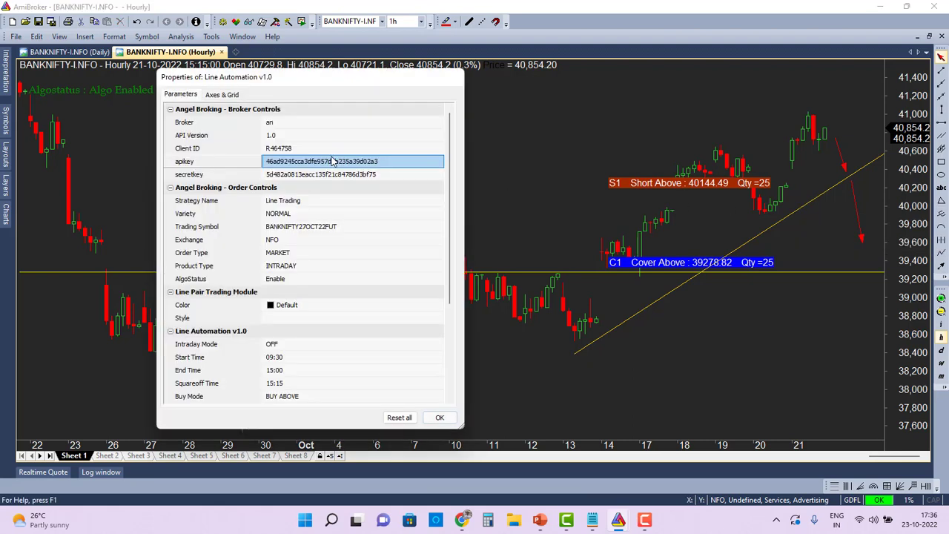
{"action": "scroll", "coordinate": [445, 231], "scroll_direction": "down", "scroll_amount": 4}
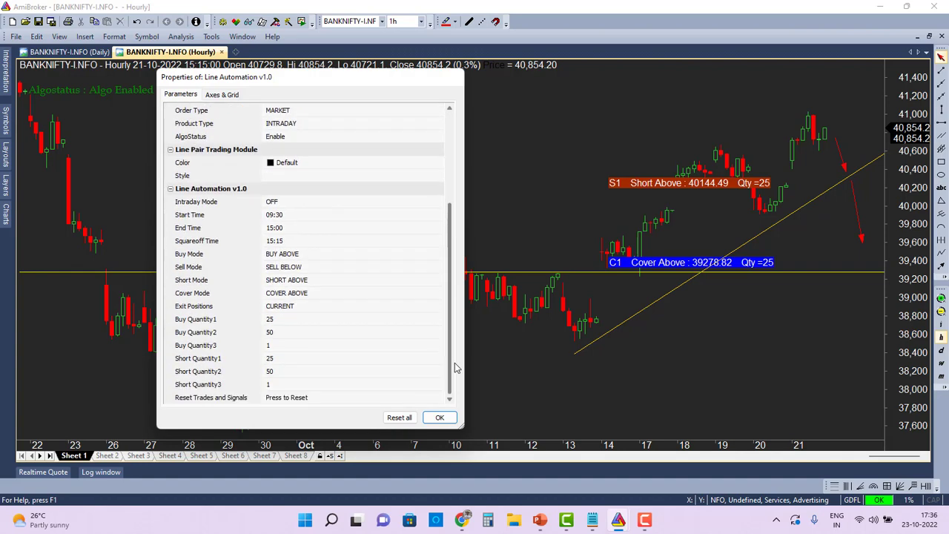
{"action": "left_click", "coordinate": [306, 397]}
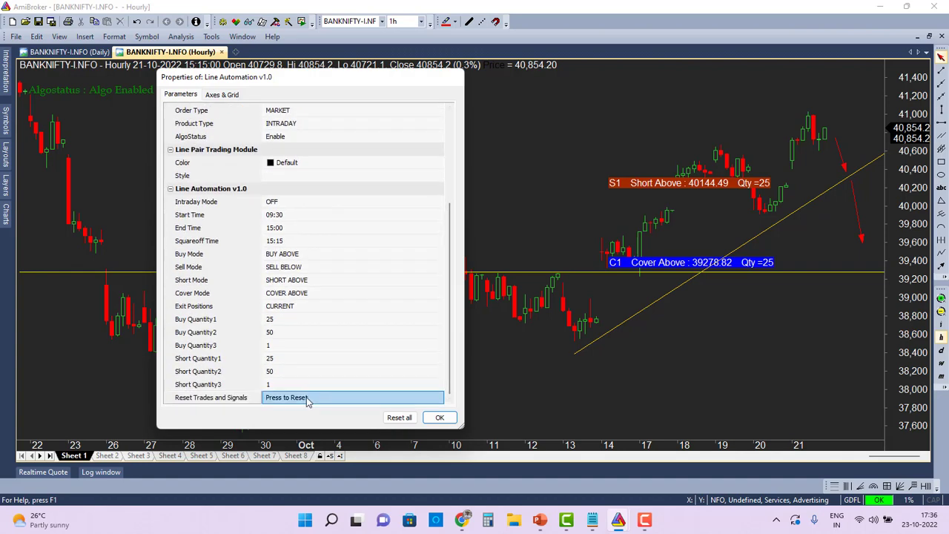